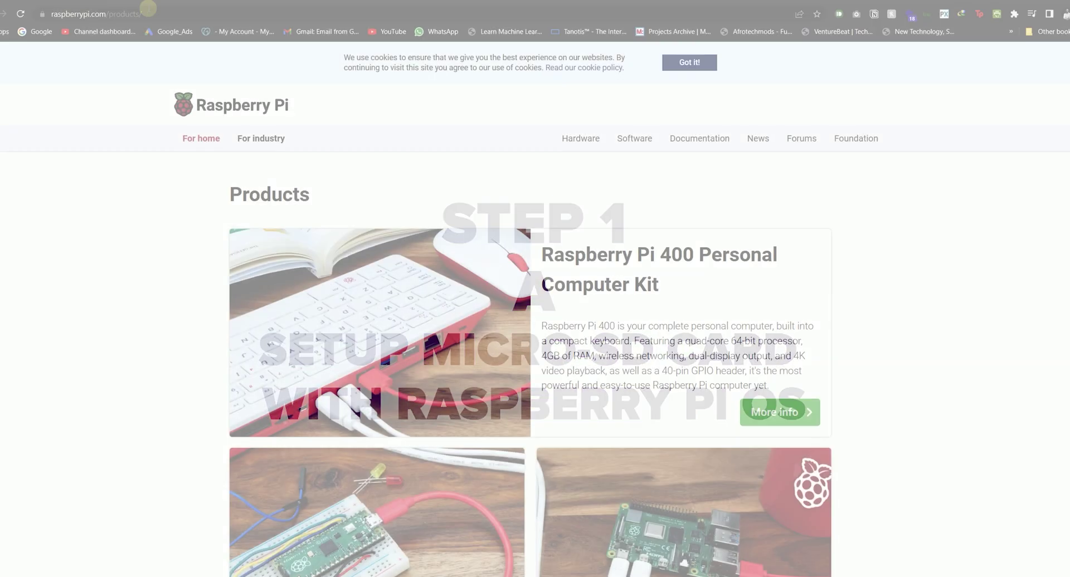
Open the Software page of the Raspberry Pi website to reach the Raspberry Pi Imager downloads.
click(161, 17)
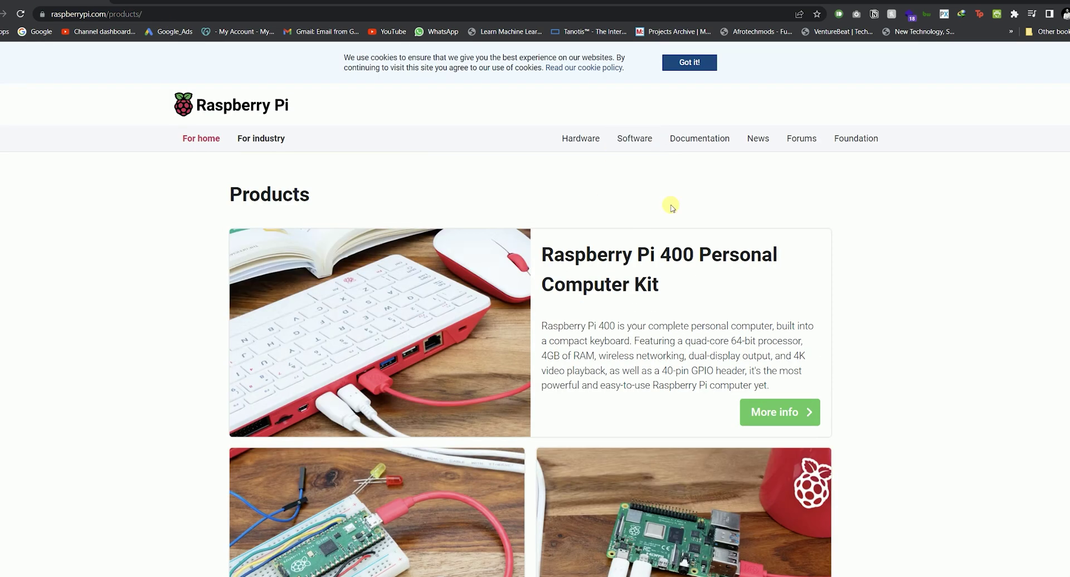
click(626, 144)
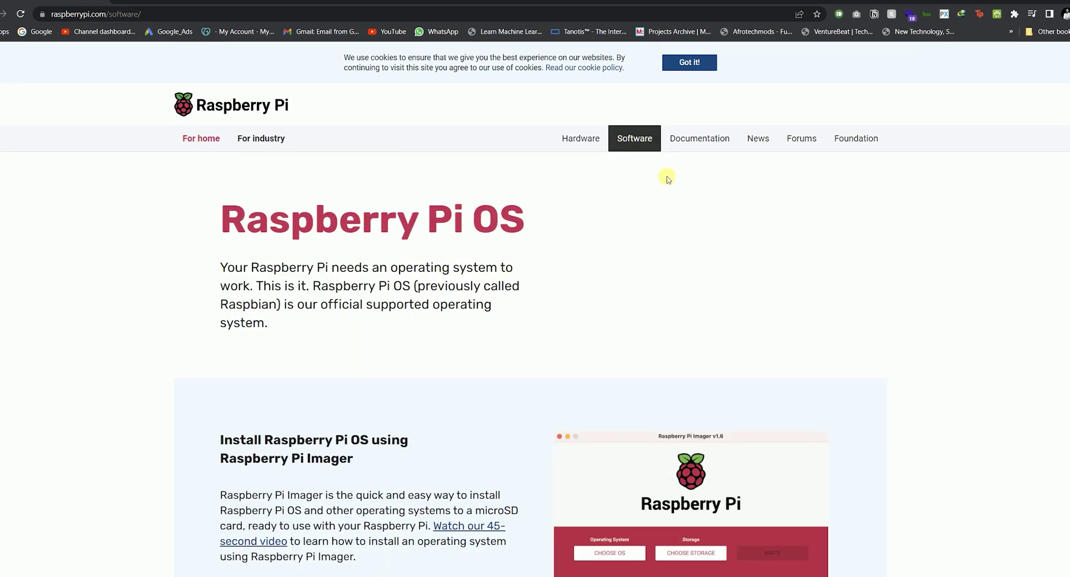
scroll(641, 245, down, 4)
scroll(530, 251, down, 3)
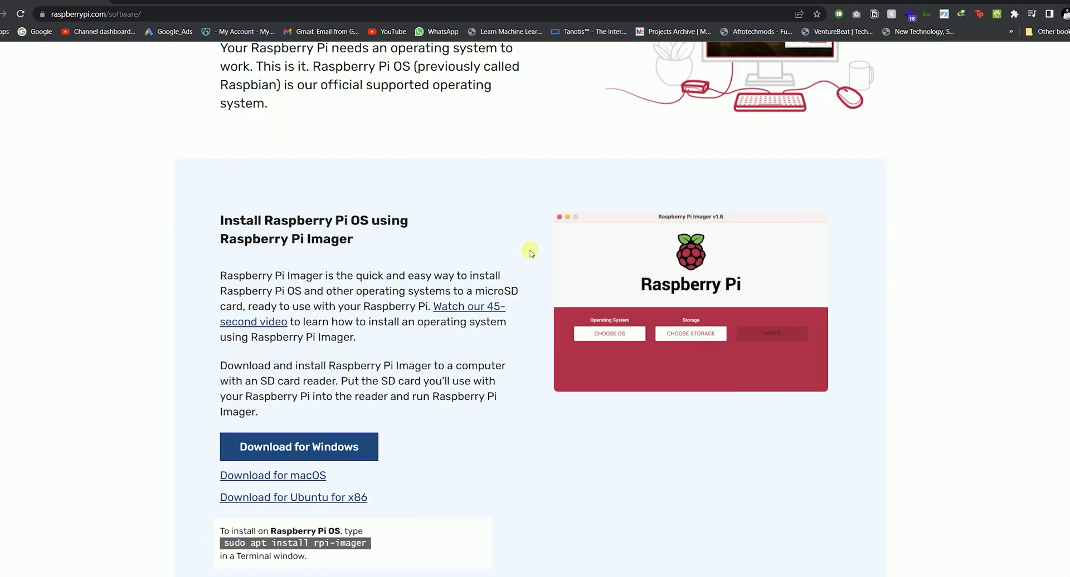
Download Raspberry Pi Imager for Windows and install it, letting it run when setup finishes.
click(358, 390)
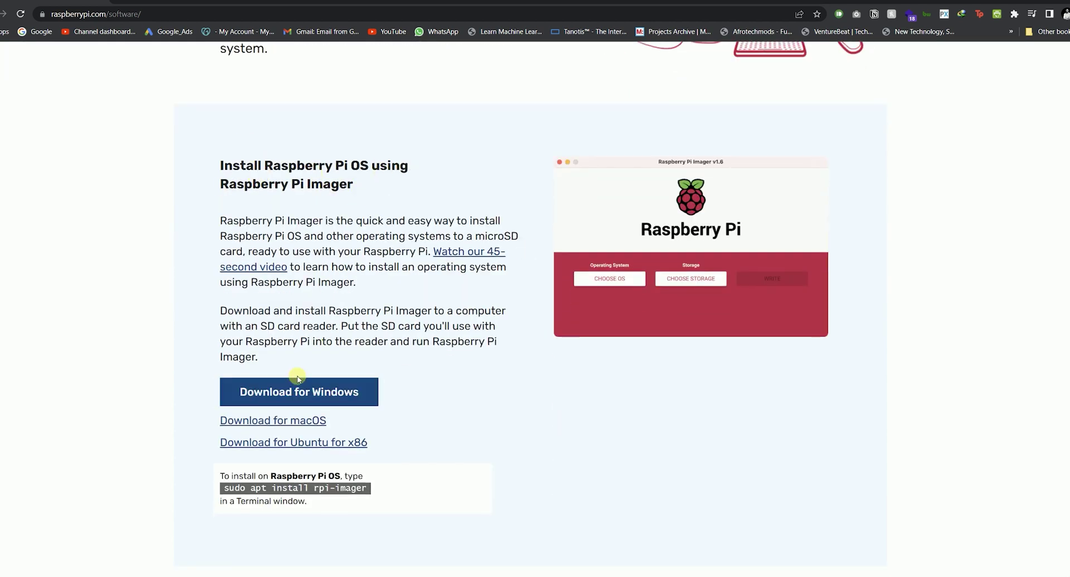
click(286, 393)
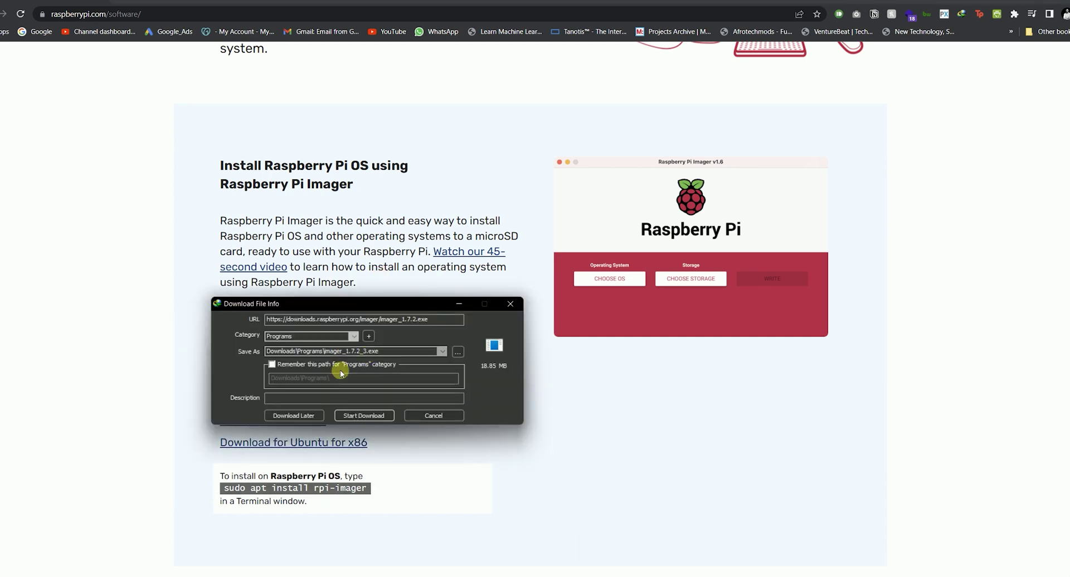
click(358, 412)
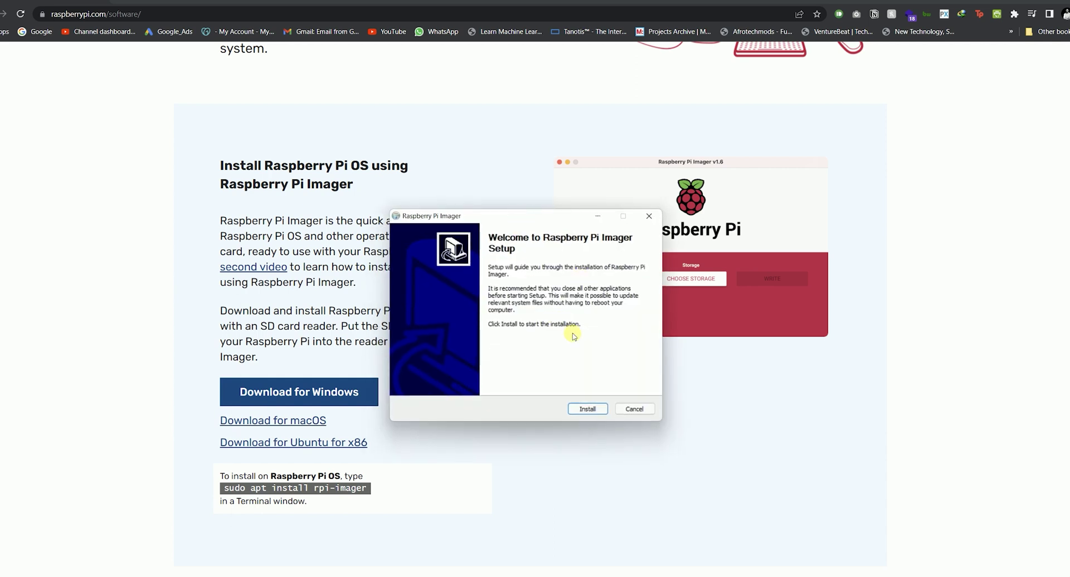
click(580, 412)
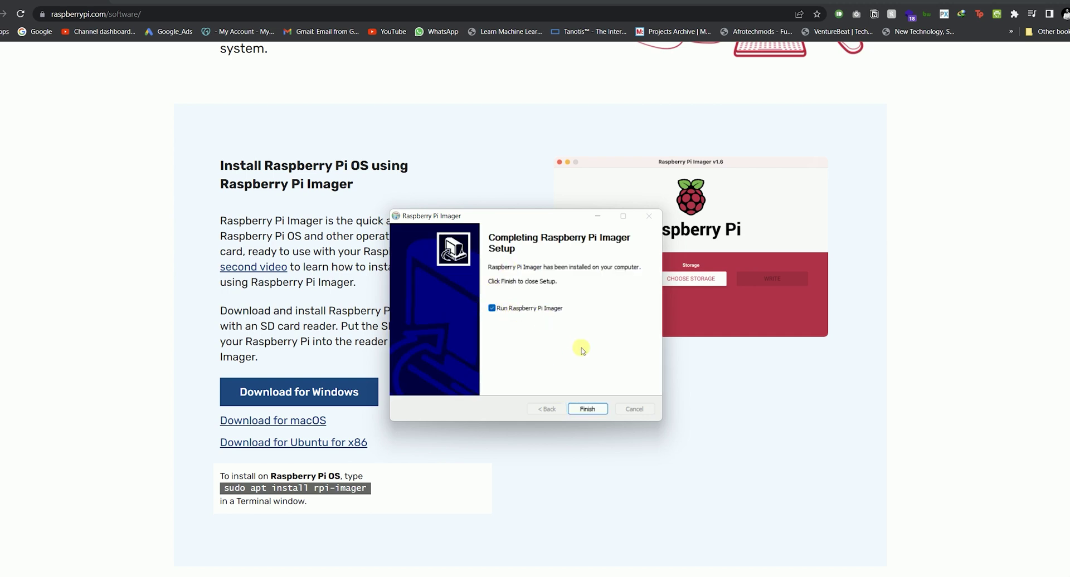
click(587, 409)
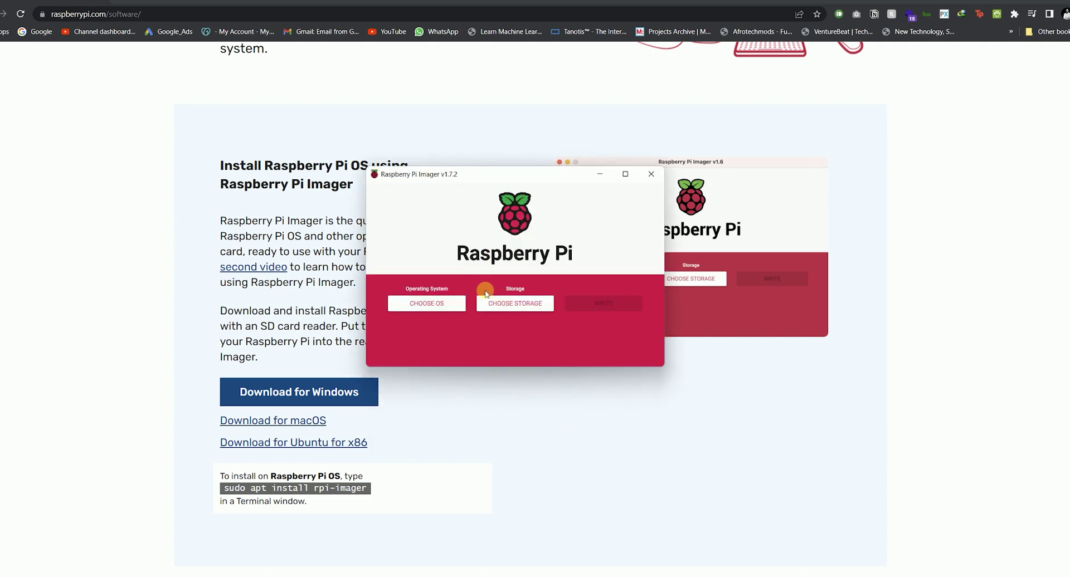
Choose Raspberry Pi OS Full (32-bit) as the operating system and the 15.9 GB Generic STORAGE DEVICE as the storage.
click(438, 306)
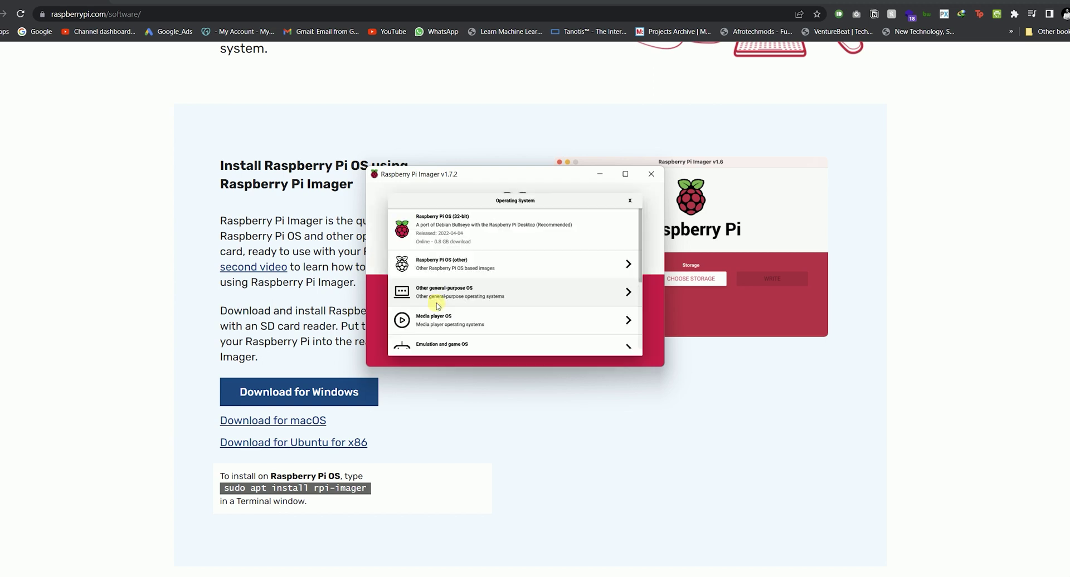
click(445, 268)
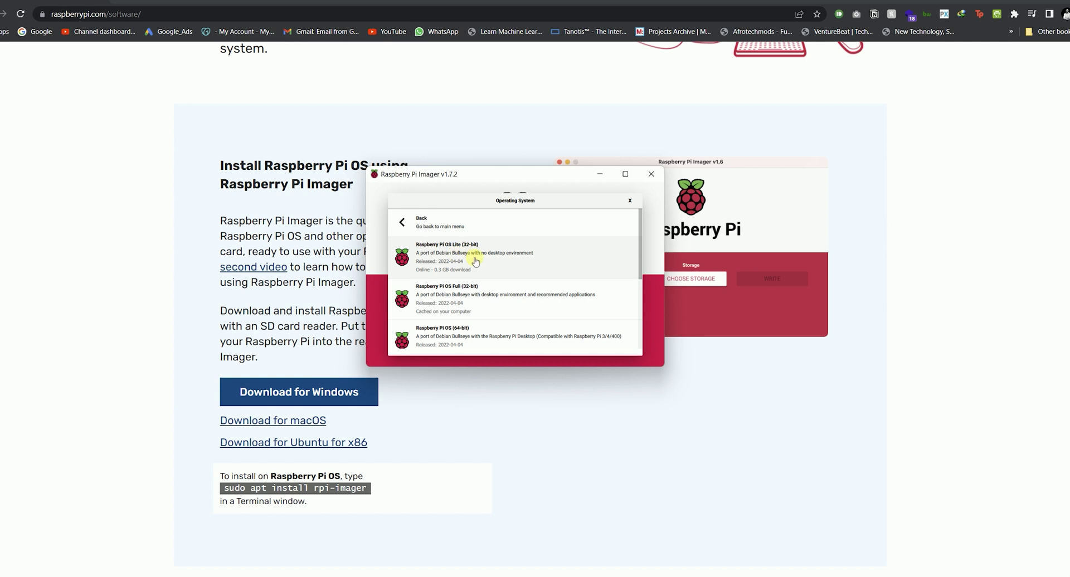
scroll(471, 248, down, 2)
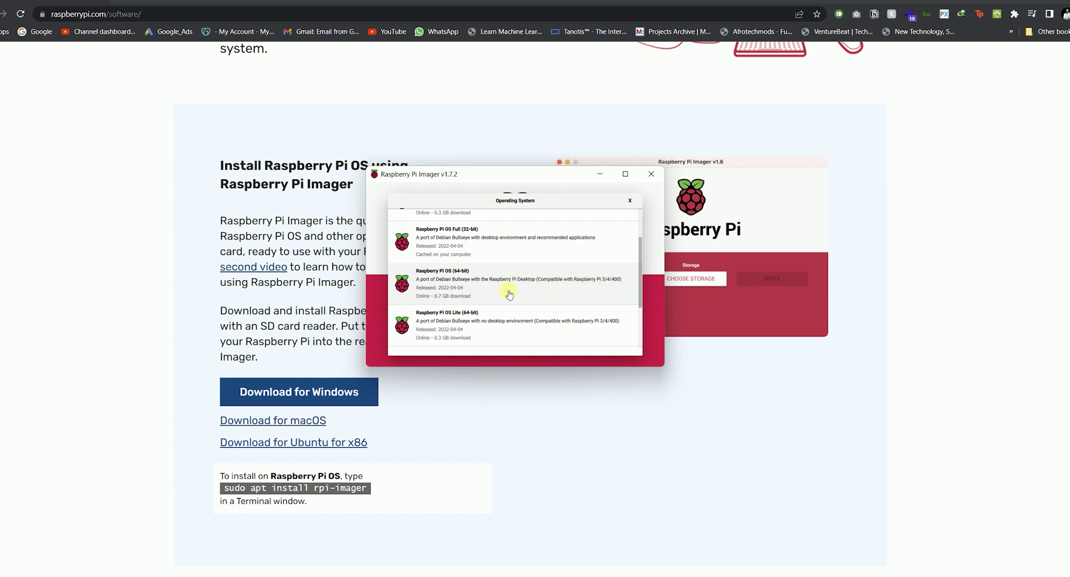
scroll(456, 333, down, 1)
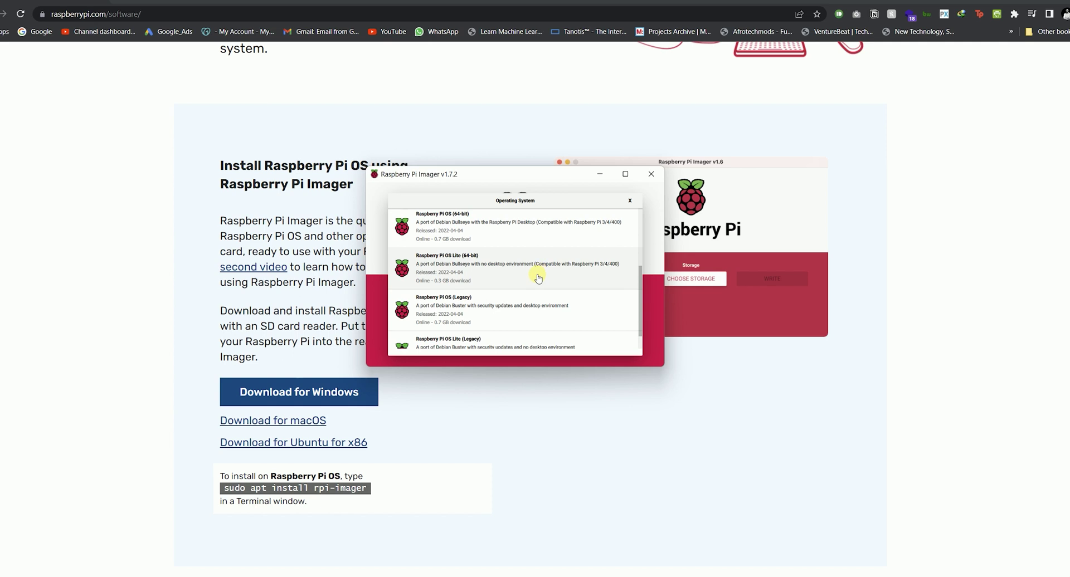
scroll(537, 277, down, 1)
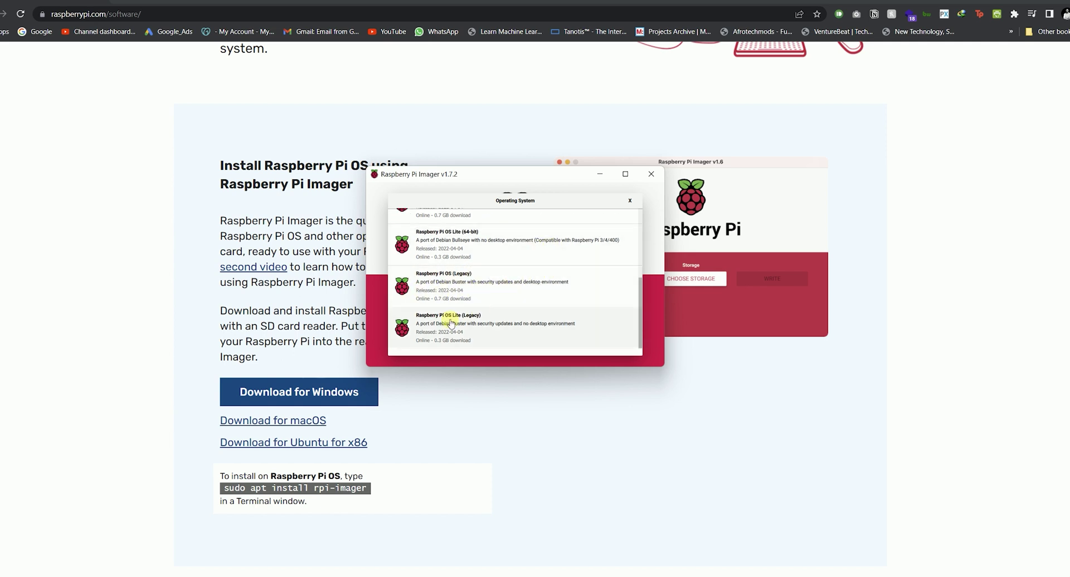
scroll(522, 337, up, 5)
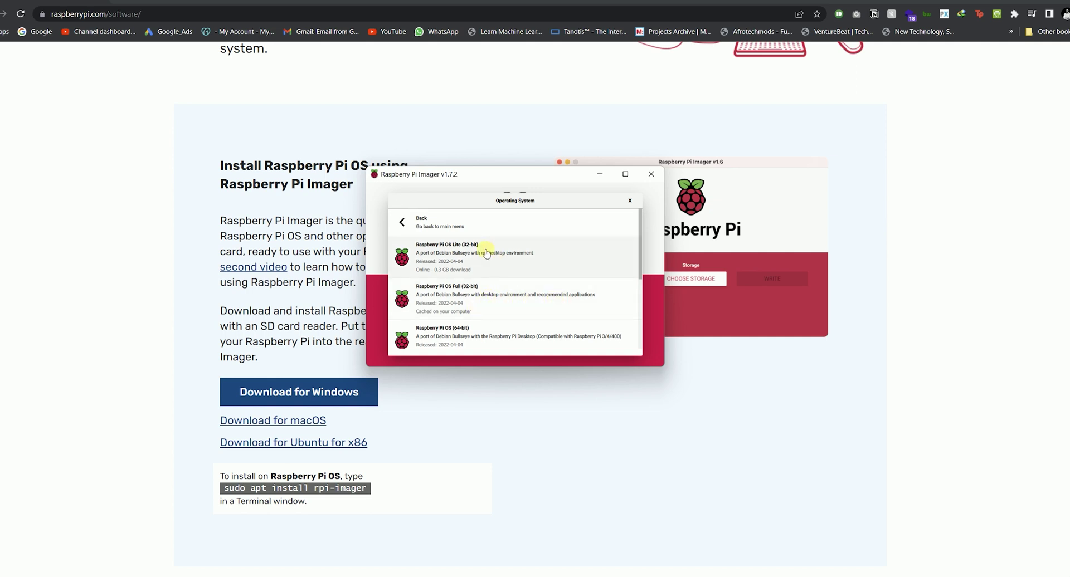
click(513, 311)
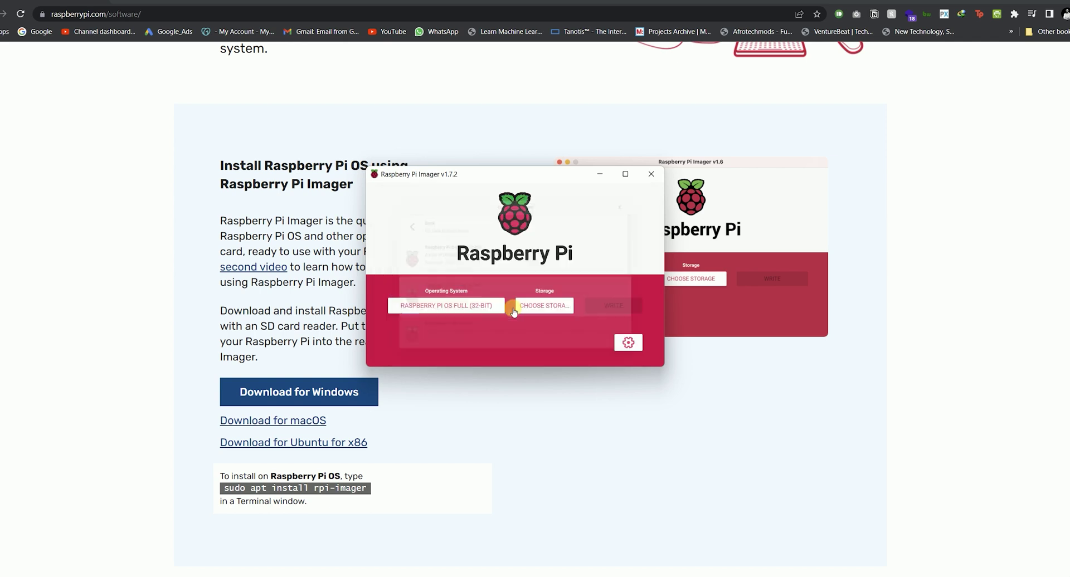
click(542, 310)
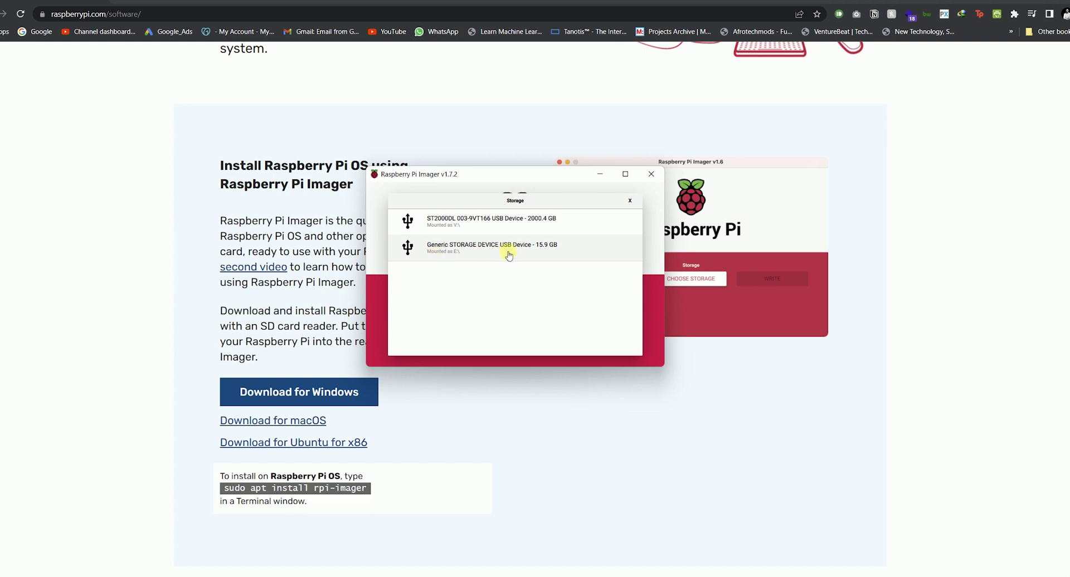
click(545, 253)
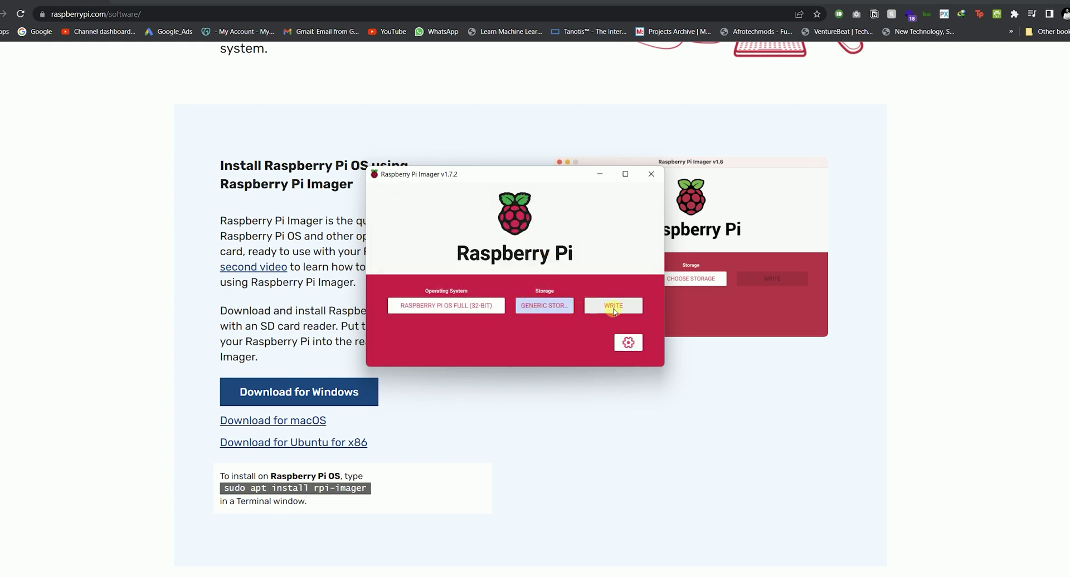
Enable a custom hostname in the advanced options and set it to tastytechharbour.
click(627, 344)
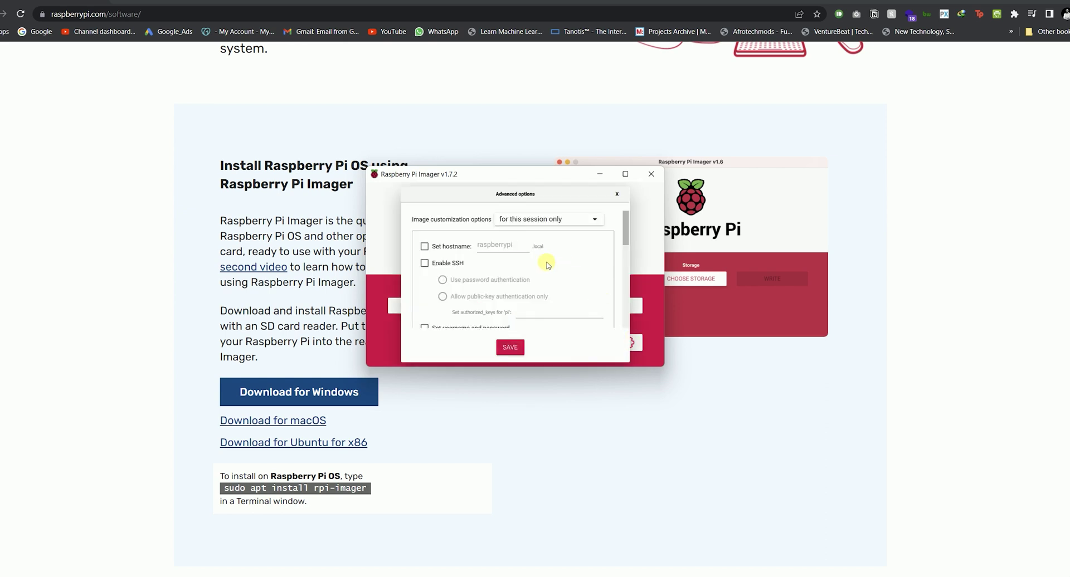
click(447, 246)
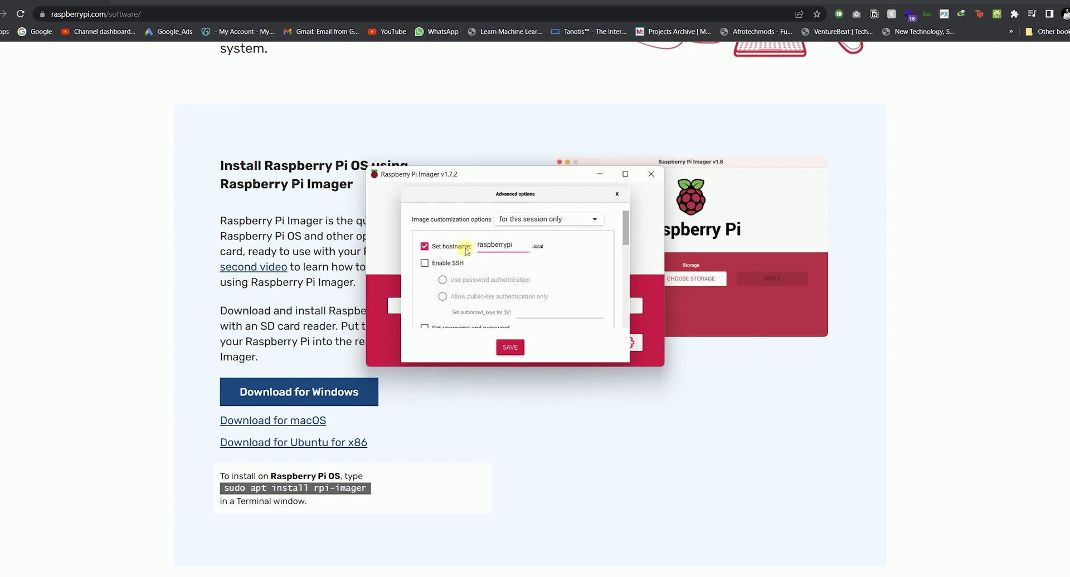
key(BackSpace)
key(BackSpace)
key(BackSpace)
key(BackSpace)
key(BackSpace)
key(BackSpace)
key(BackSpace)
key(BackSpace)
key(BackSpace)
text(tastytechharbour)
Enable SSH with password authentication and enter the account password for the user pi.
click(425, 263)
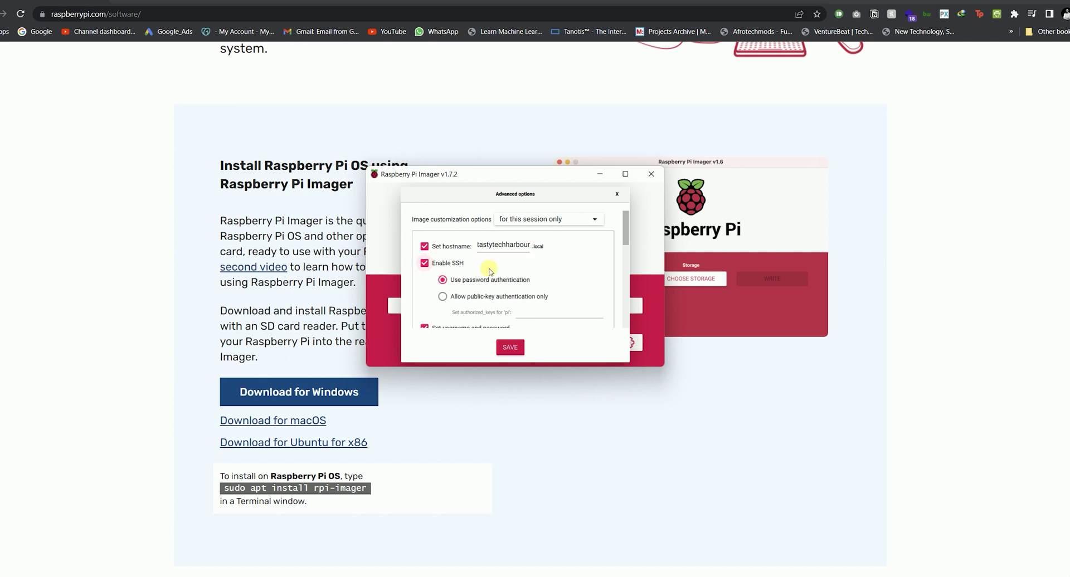
scroll(488, 270, down, 2)
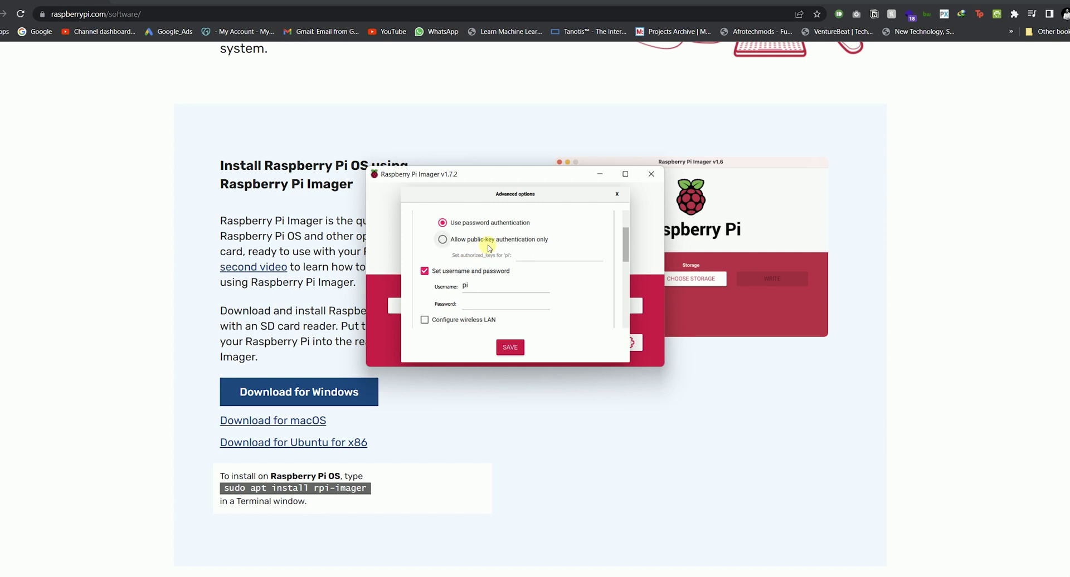
click(478, 287)
click(471, 305)
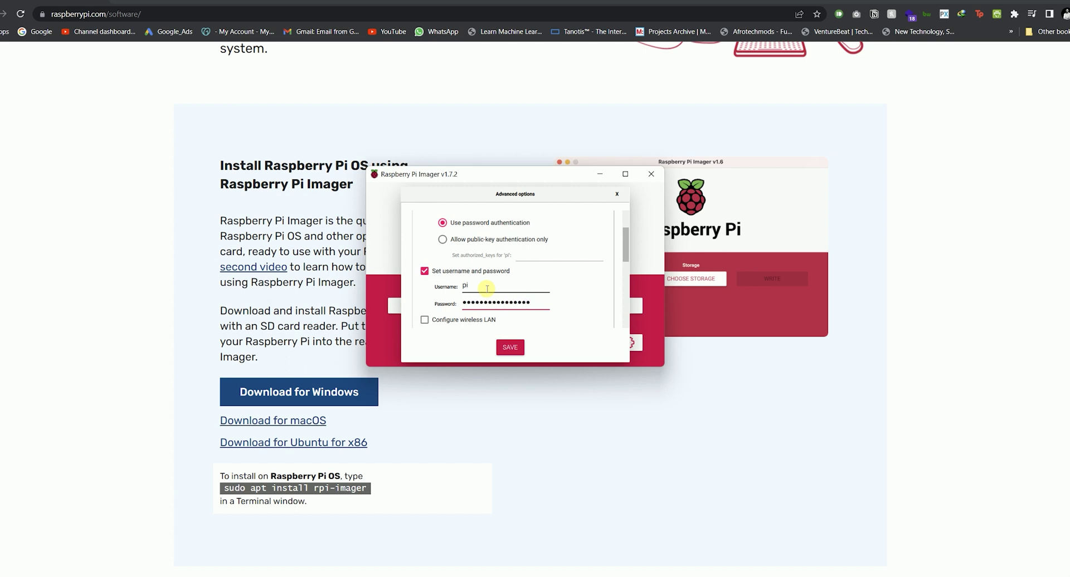
Enable wireless LAN configuration and enter the Wi-Fi network password.
scroll(487, 289, down, 2)
click(424, 263)
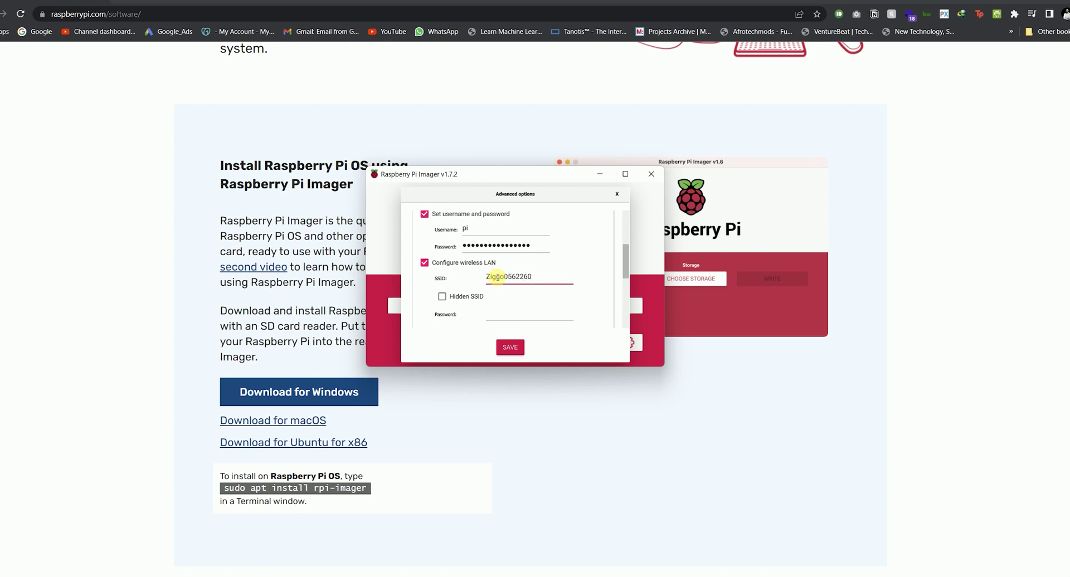
scroll(442, 306, down, 2)
click(496, 255)
text(••••)
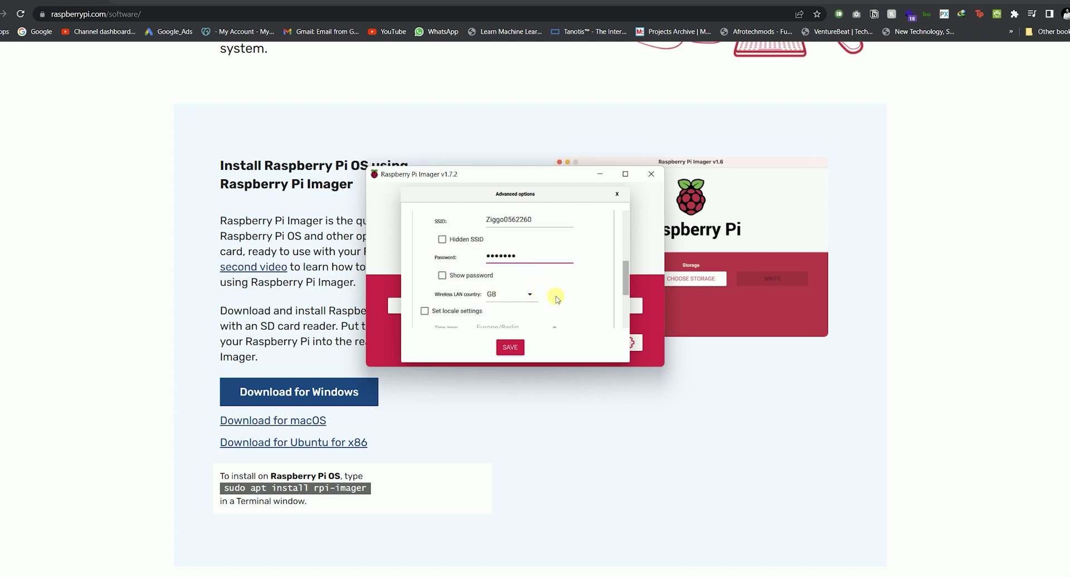
Set the wireless LAN country to NL.
click(526, 295)
scroll(521, 301, down, 3)
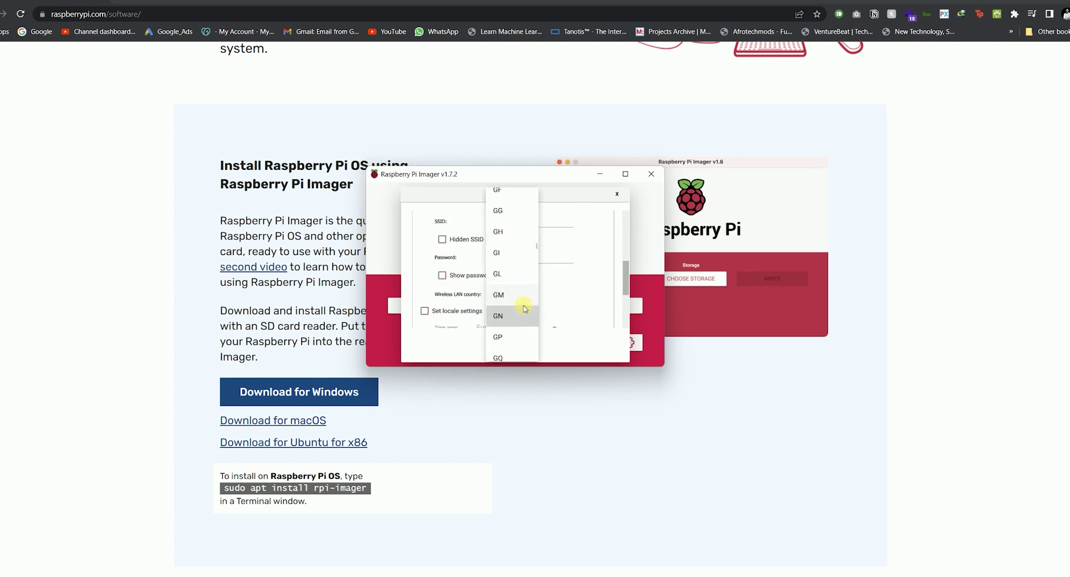
scroll(527, 276, down, 2)
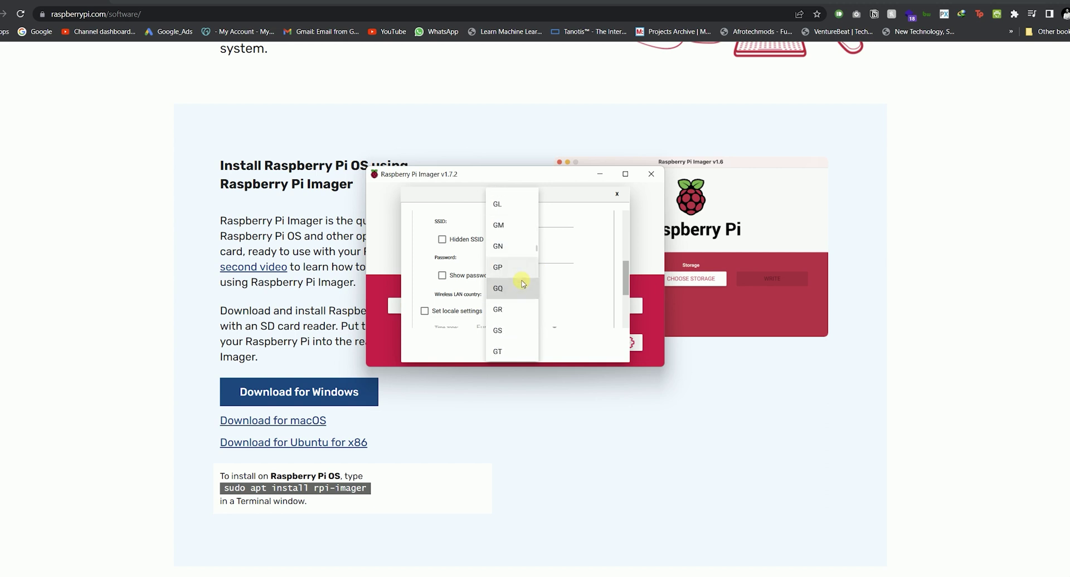
scroll(516, 298, down, 5)
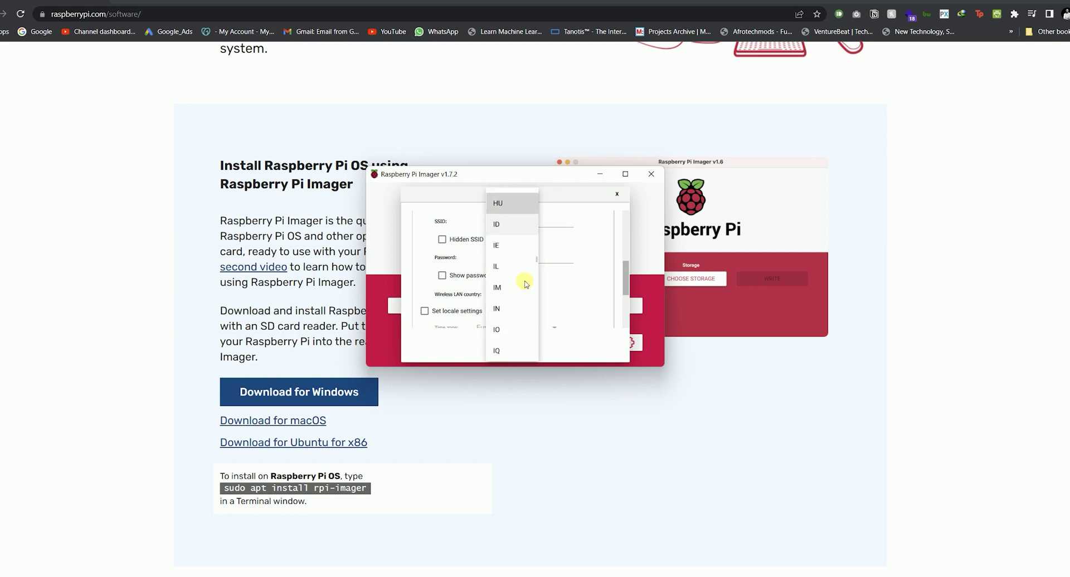
scroll(513, 312, down, 9)
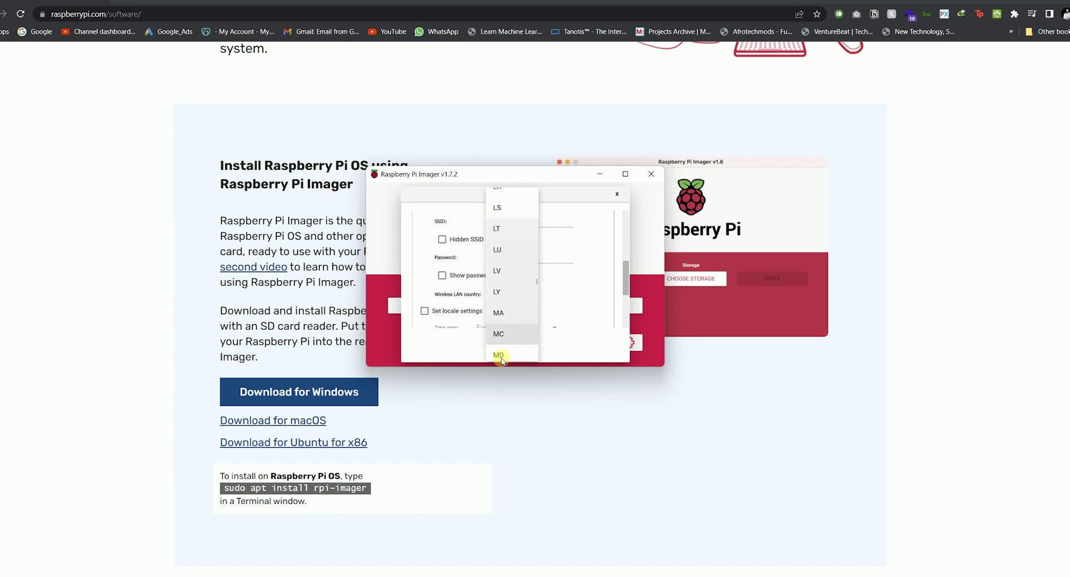
scroll(498, 262, down, 8)
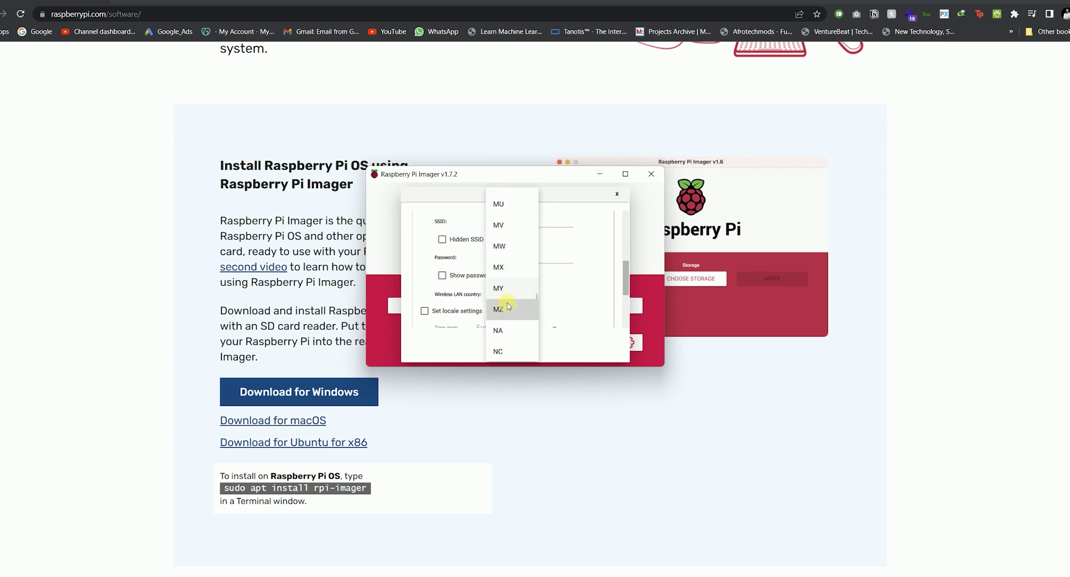
click(508, 303)
Enable the locale settings and save the advanced options.
scroll(544, 289, down, 3)
scroll(432, 258, up, 1)
click(429, 257)
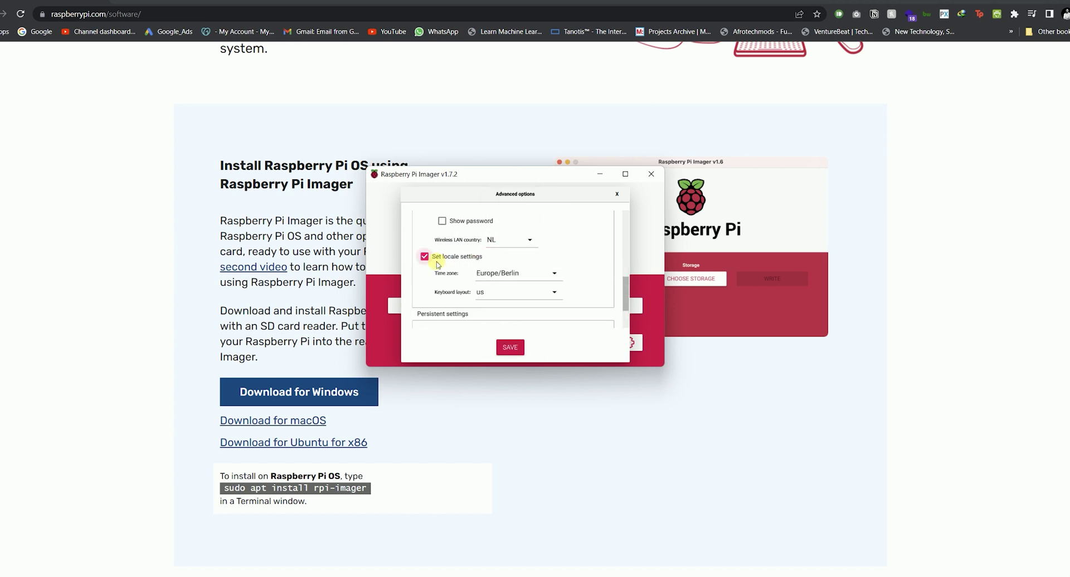
scroll(501, 294, down, 3)
scroll(535, 301, up, 5)
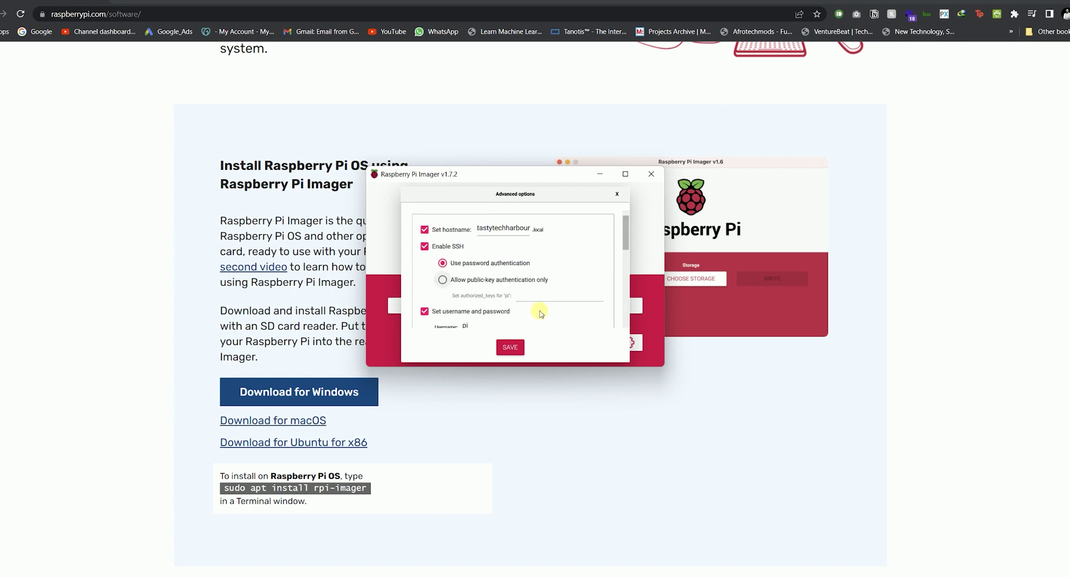
click(510, 347)
Write the operating system image to the SD card, agreeing to erase its existing data.
click(609, 305)
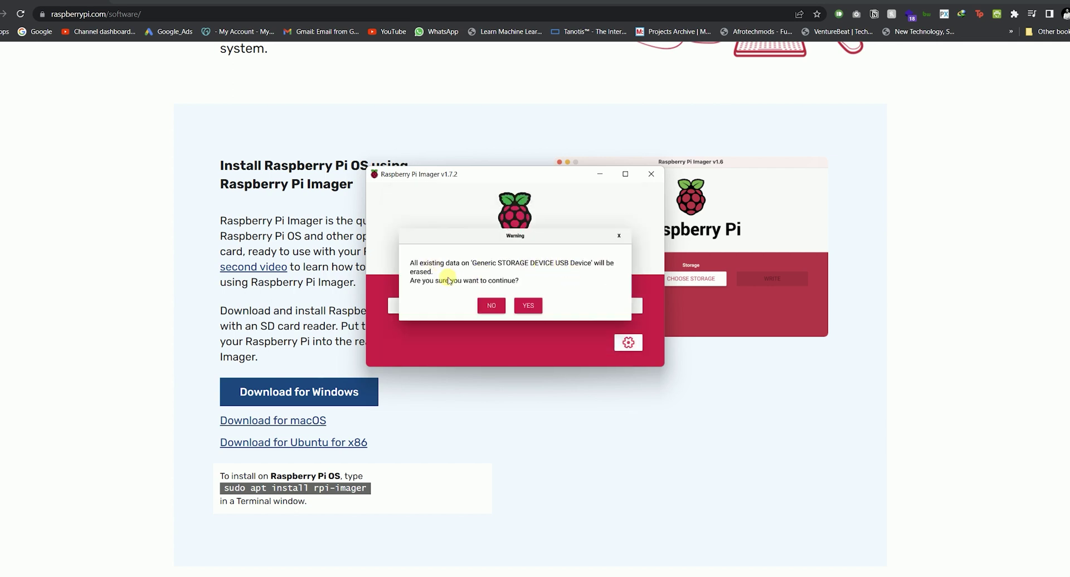
click(522, 300)
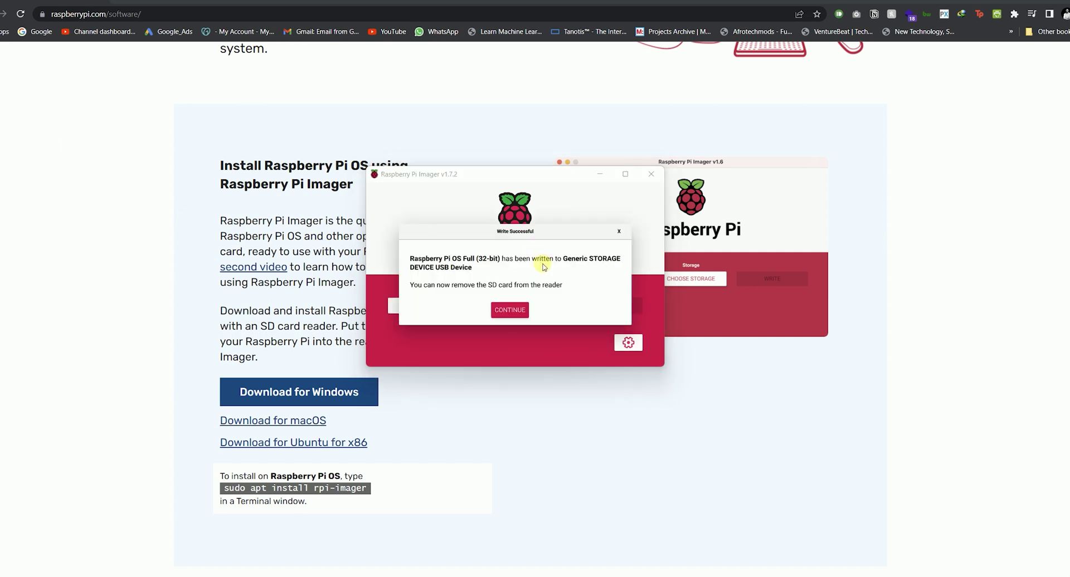
click(509, 309)
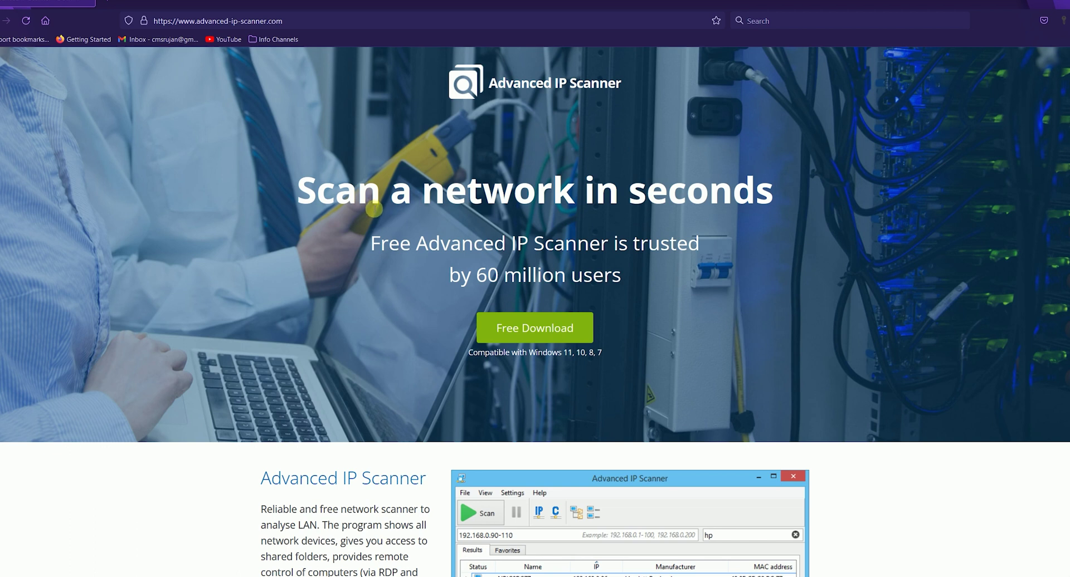
Look over the Advanced IP Scanner home page and its web address.
scroll(500, 471, down, 1)
scroll(502, 457, down, 8)
scroll(538, 409, up, 10)
click(309, 20)
click(181, 524)
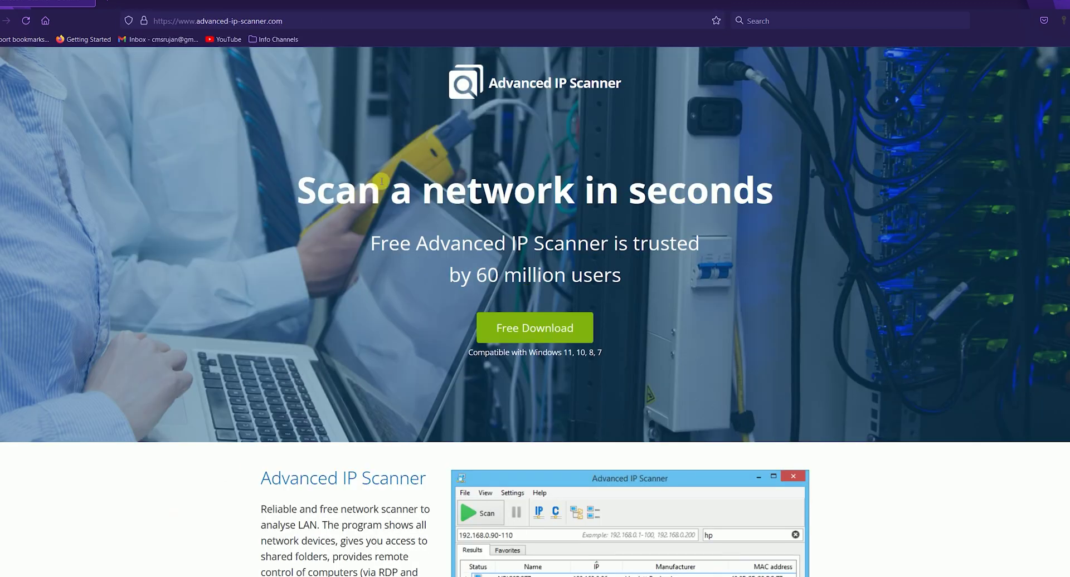
Download the free Advanced IP Scanner installer from its home page.
scroll(649, 229, down, 2)
scroll(588, 229, up, 2)
click(520, 343)
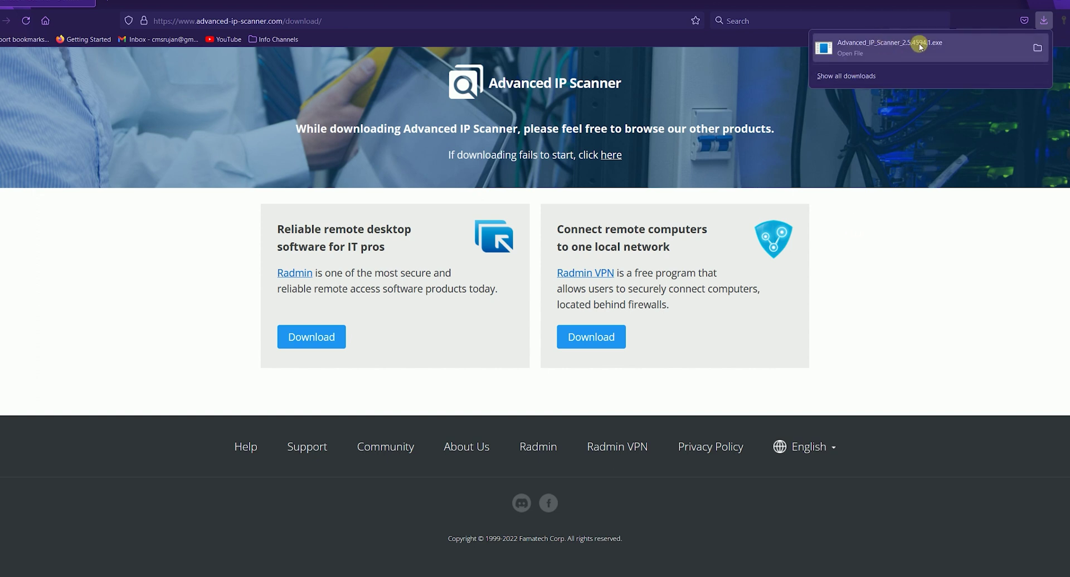
Run the downloaded Advanced IP Scanner file and go through its startup prompts to open the scanner.
click(865, 74)
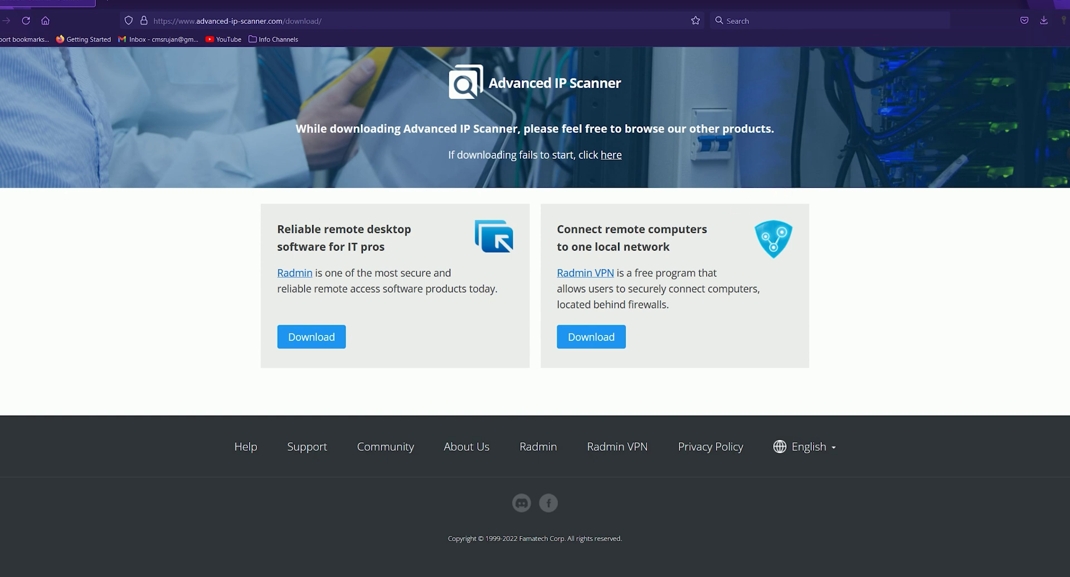
click(572, 250)
click(468, 227)
click(629, 325)
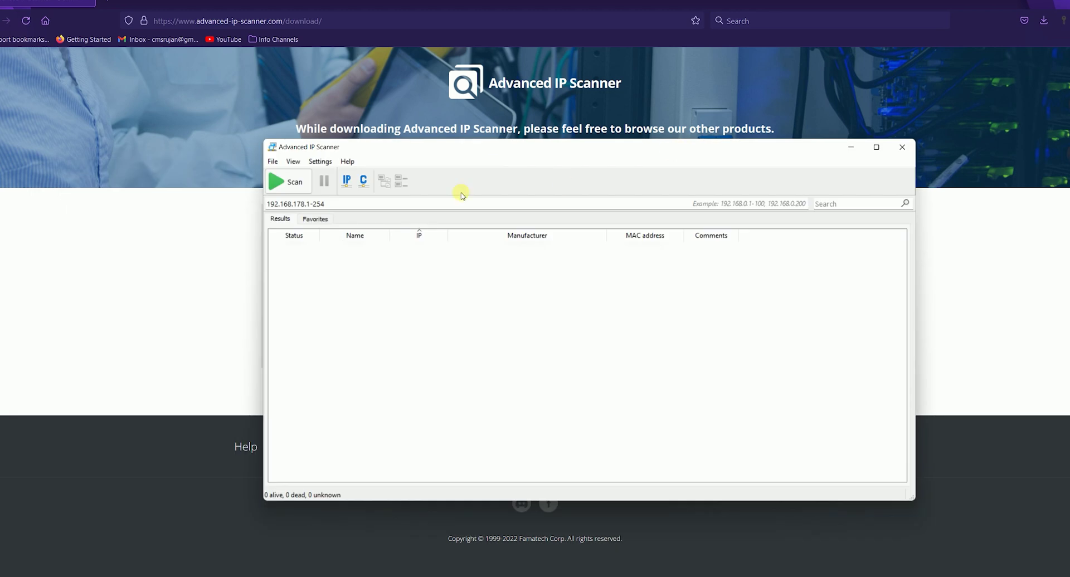
Scan the range 192.168.178.1-254 and copy the IP address of the Raspberry Pi Foundation device.
click(292, 184)
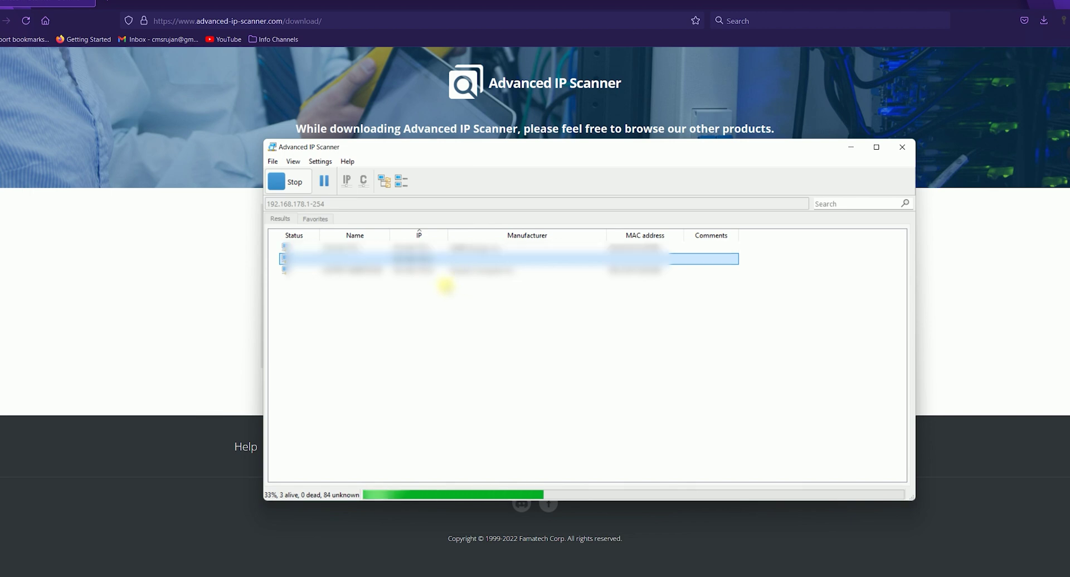
click(480, 375)
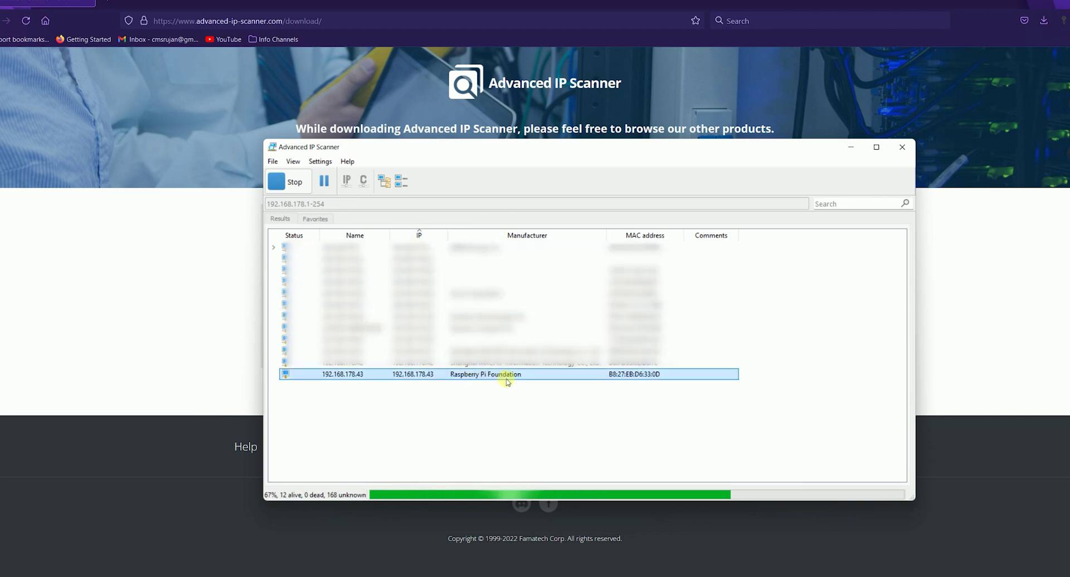
click(353, 374)
right_click(353, 375)
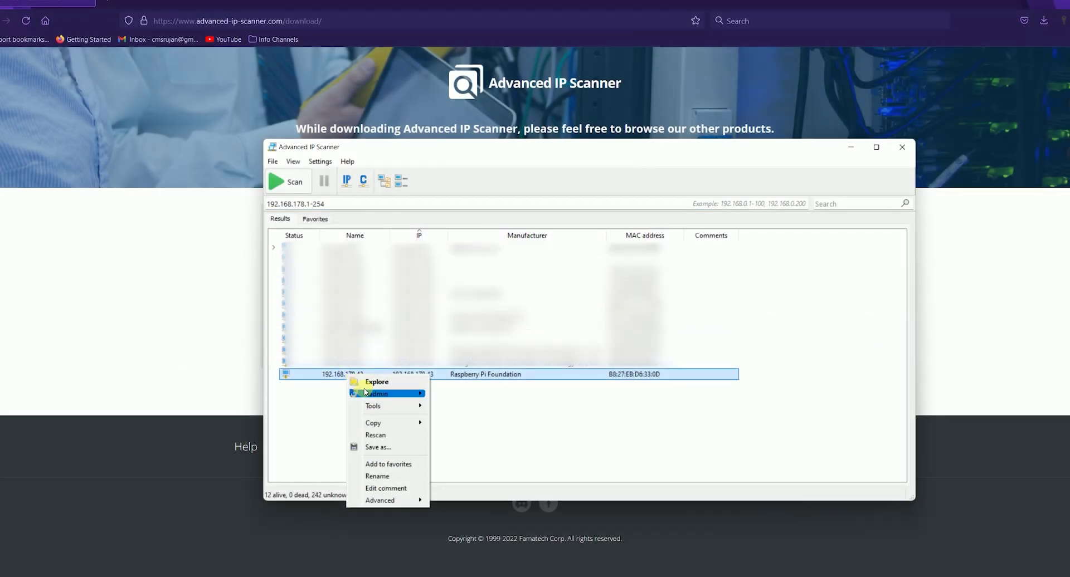
mouse_move(390, 423)
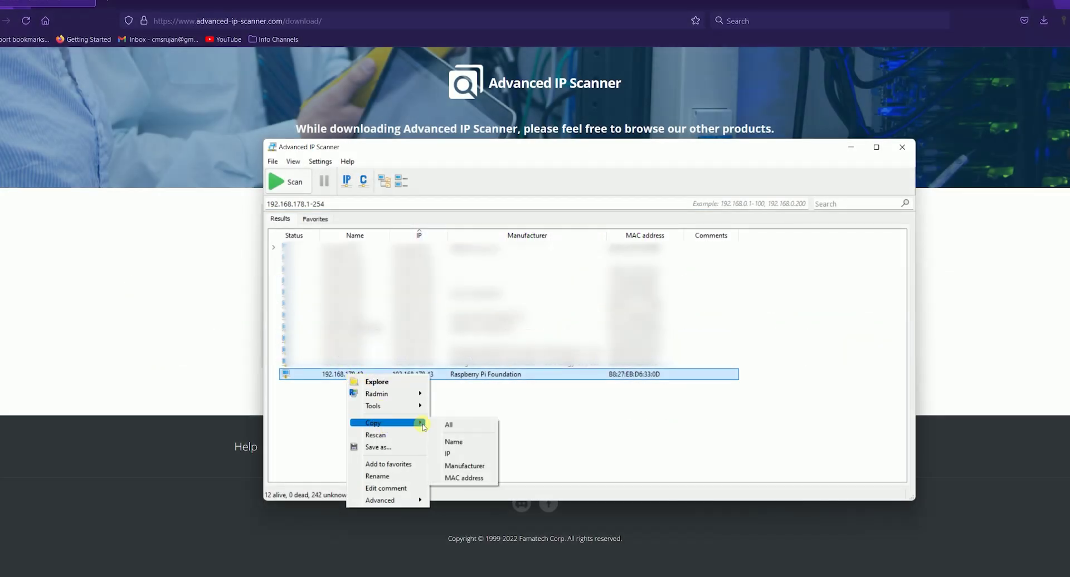
click(454, 452)
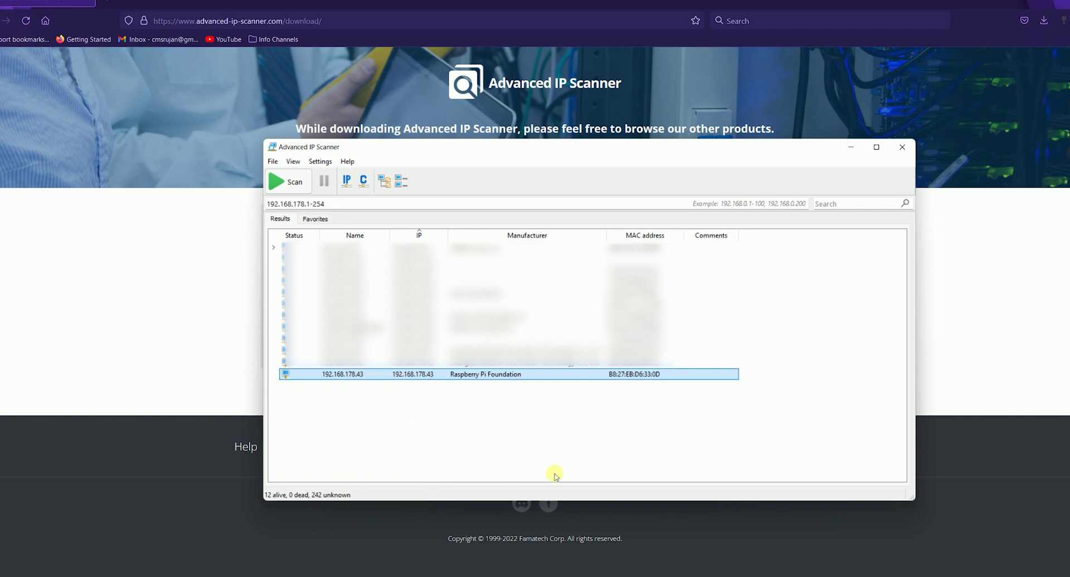
Open Command Prompt as administrator.
key(super+s)
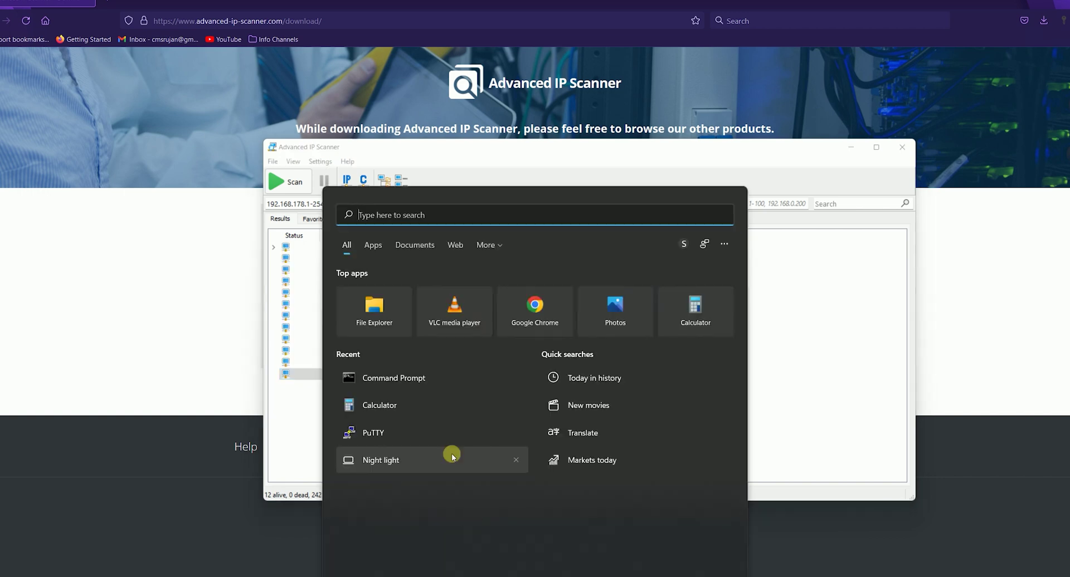
right_click(427, 373)
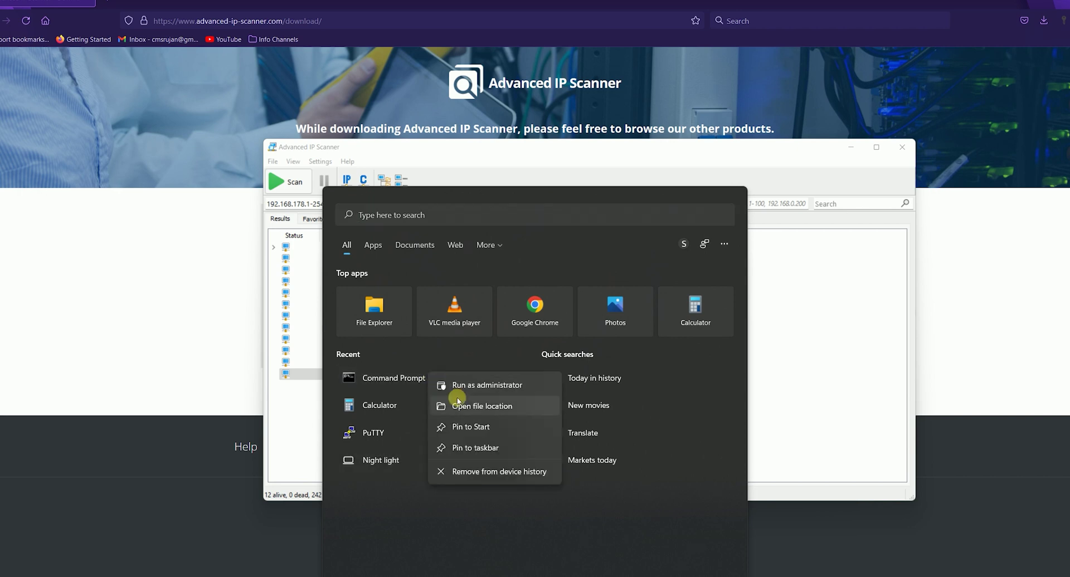
click(466, 389)
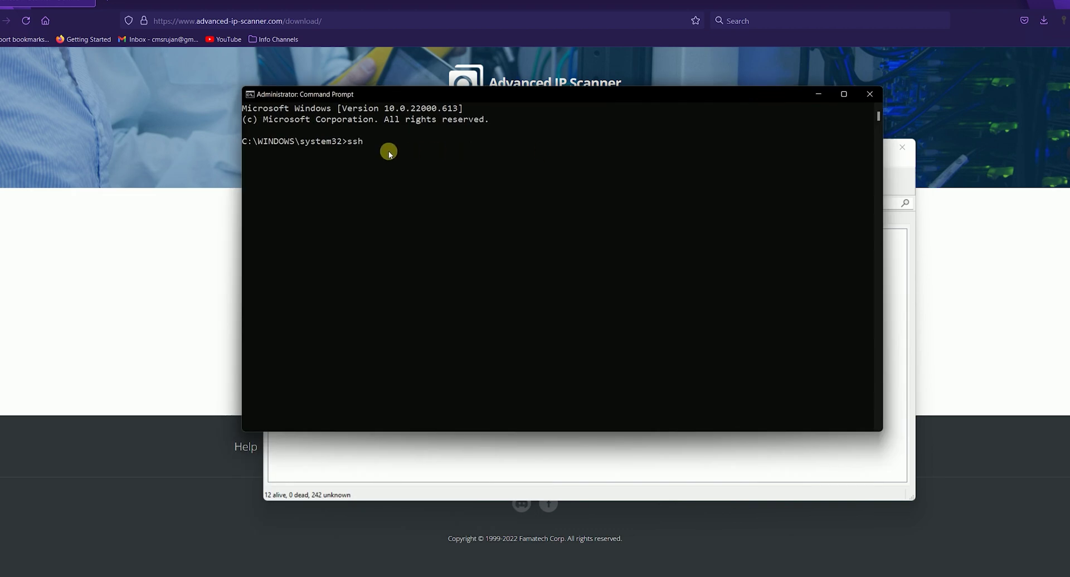
text(192.168.178.43)
key(Return)
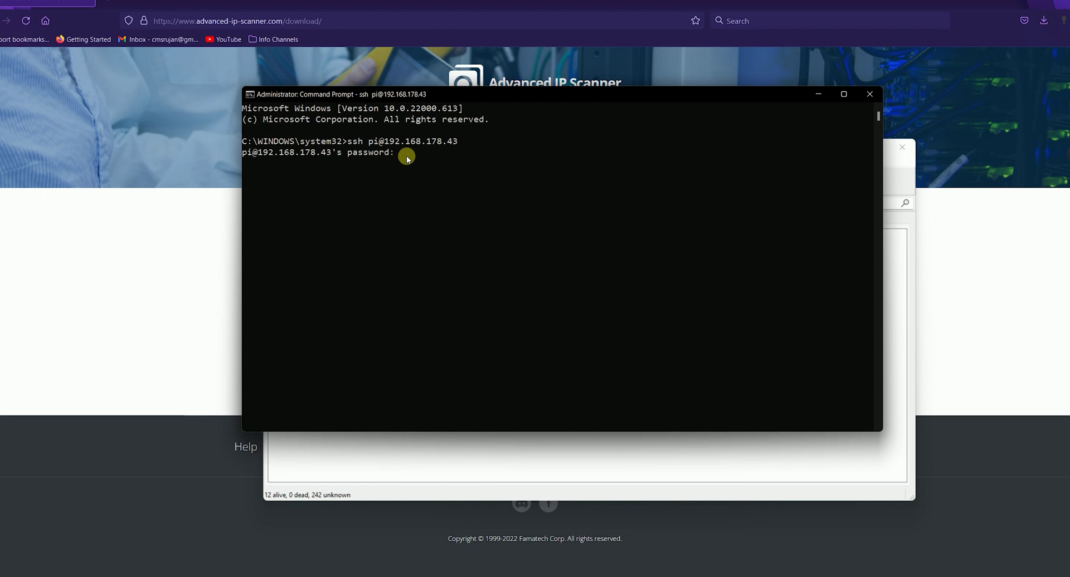
key(Return)
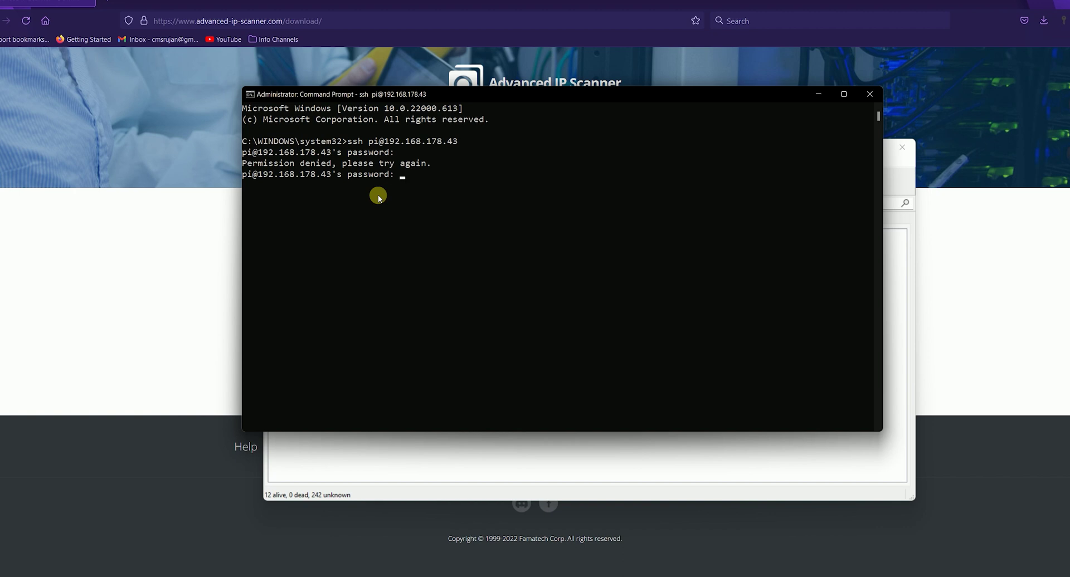
key(Return)
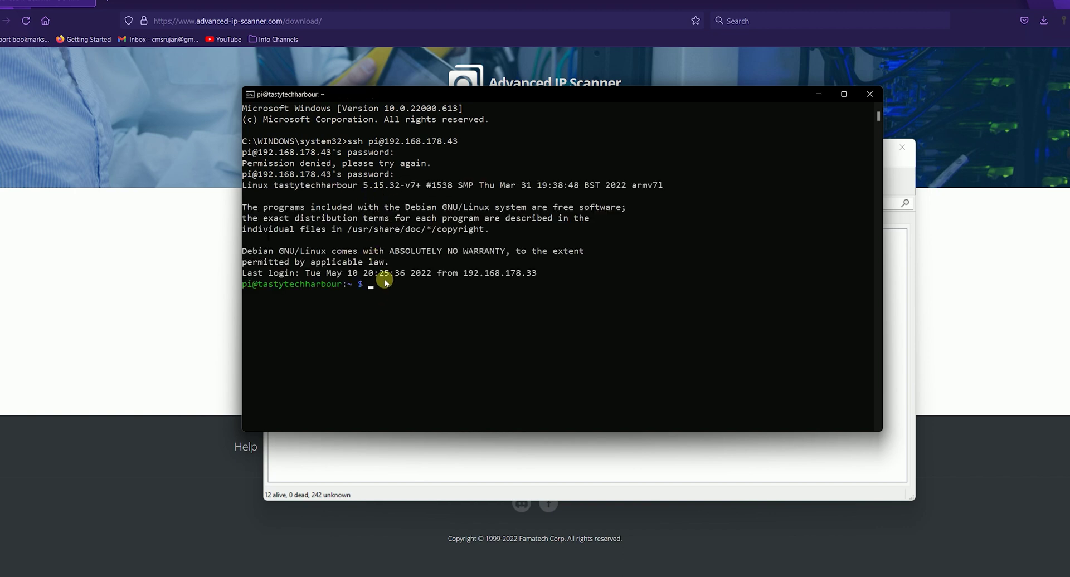
text(ls)
key(Return)
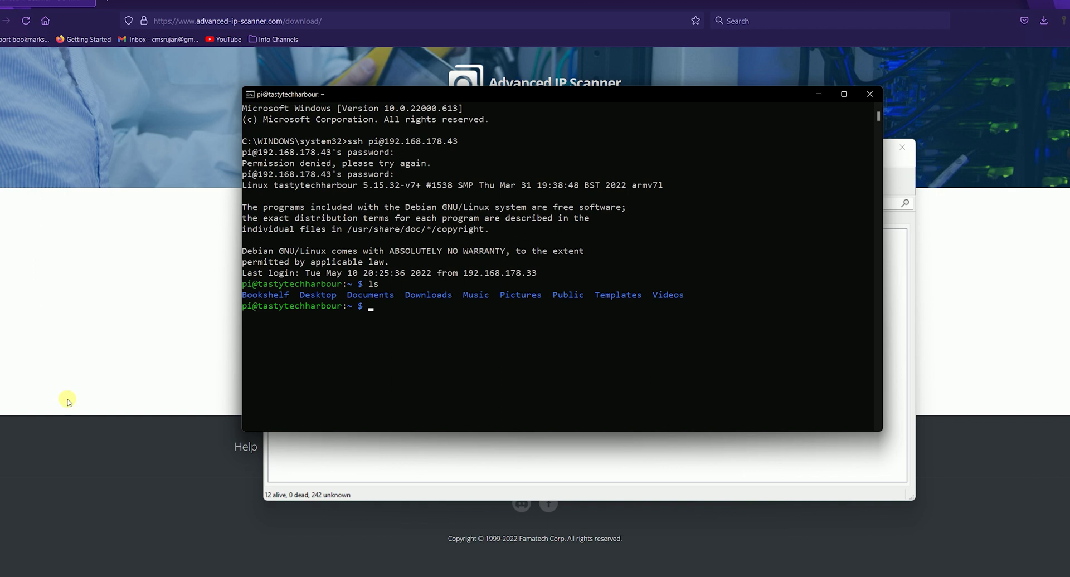
Go to putty.org in the browser and follow its link to the PuTTY download page.
click(423, 313)
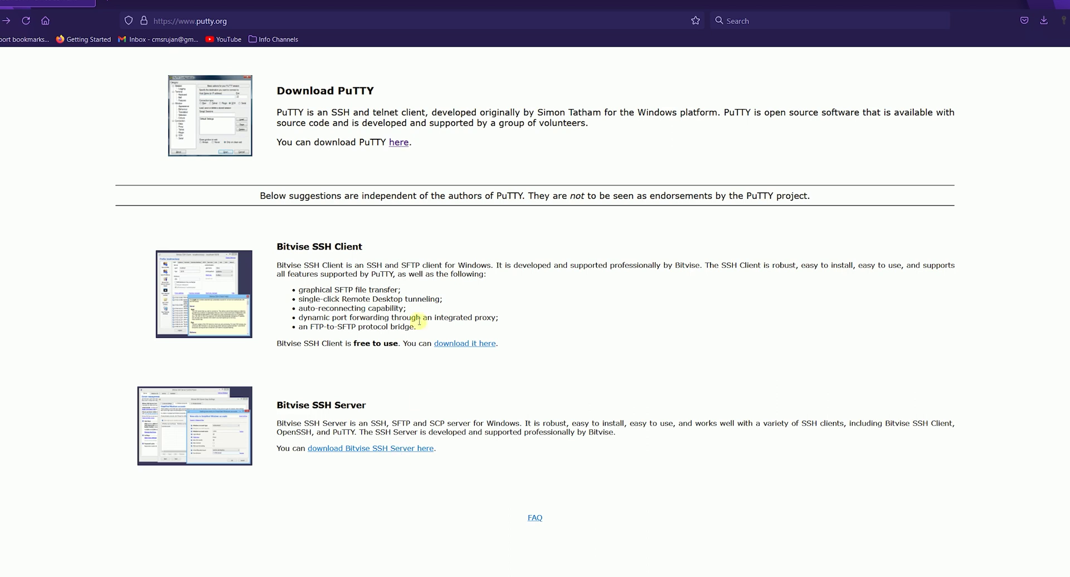
drag(274, 91, 375, 93)
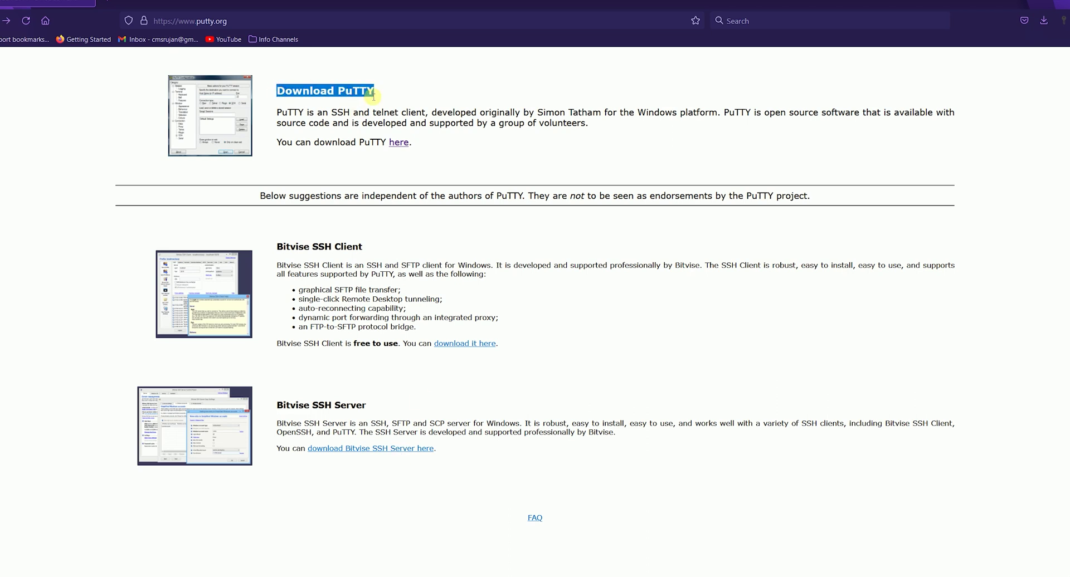
click(256, 25)
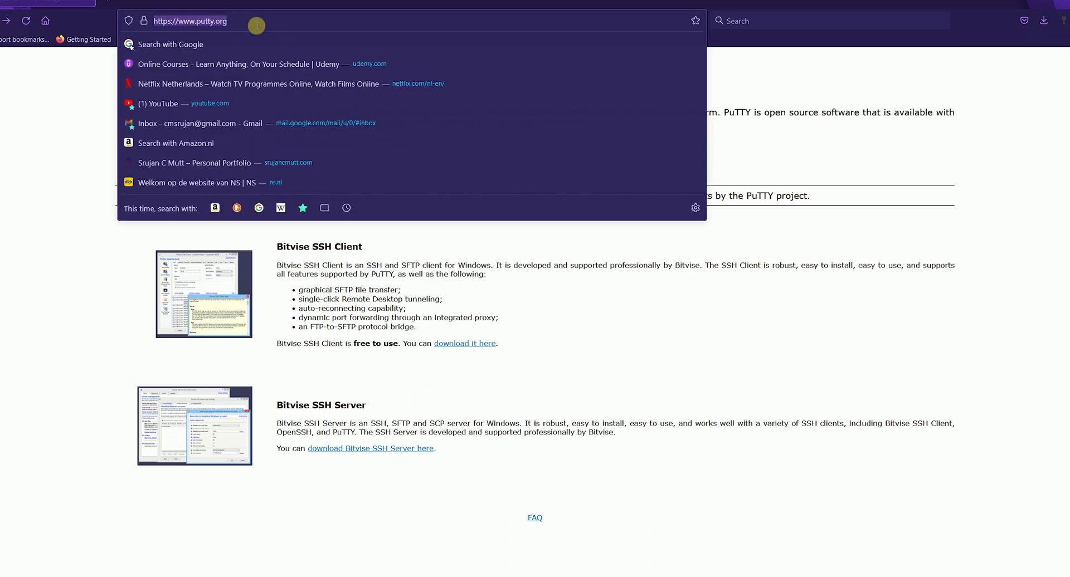
click(78, 117)
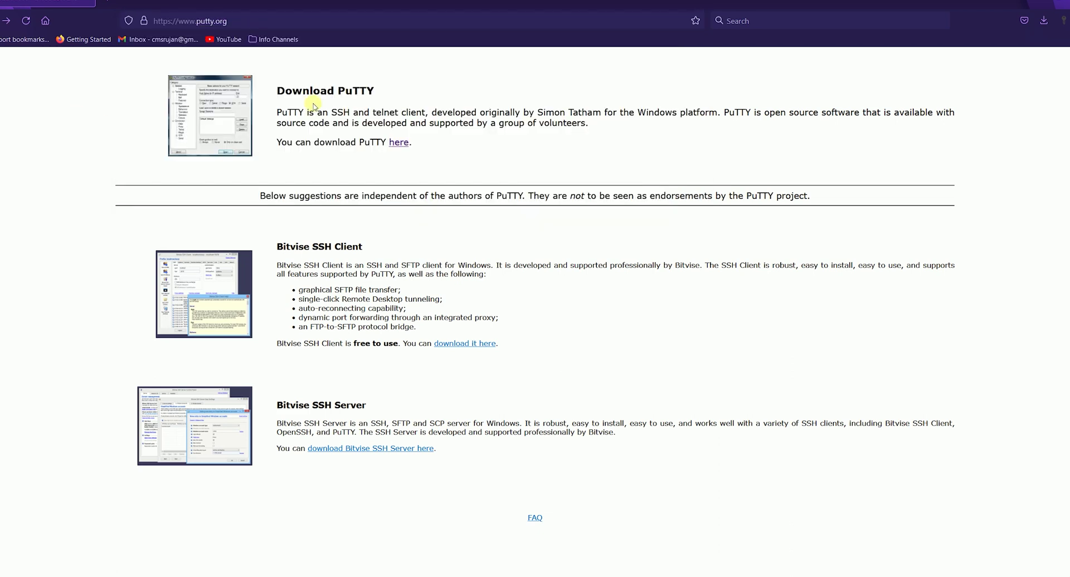
click(397, 142)
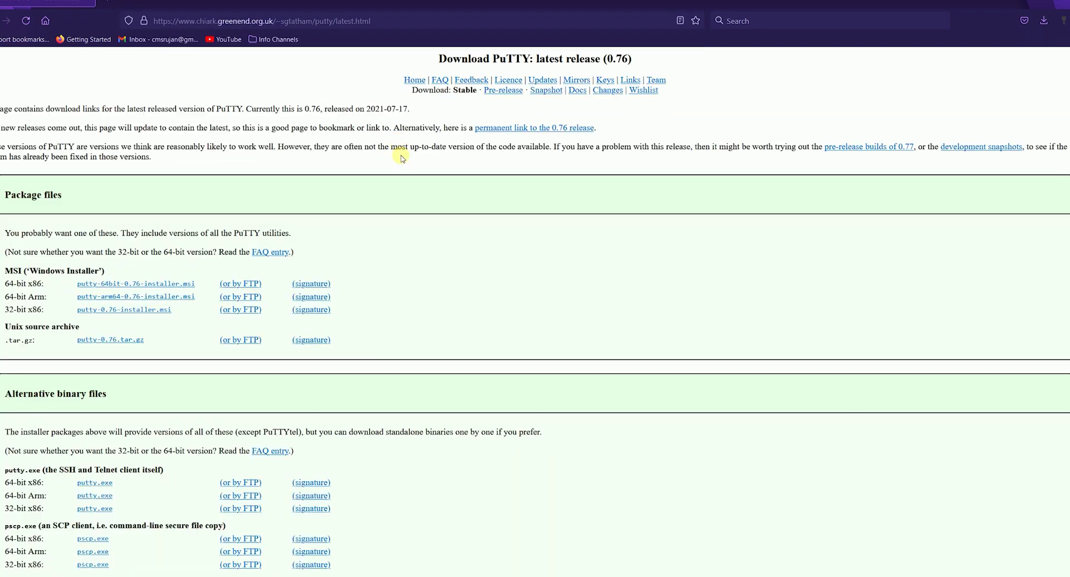
Download the 64-bit x86 Windows installer putty-64bit-0.76-installer.msi from the package files.
scroll(134, 189, down, 2)
scroll(333, 254, down, 4)
scroll(332, 254, down, 5)
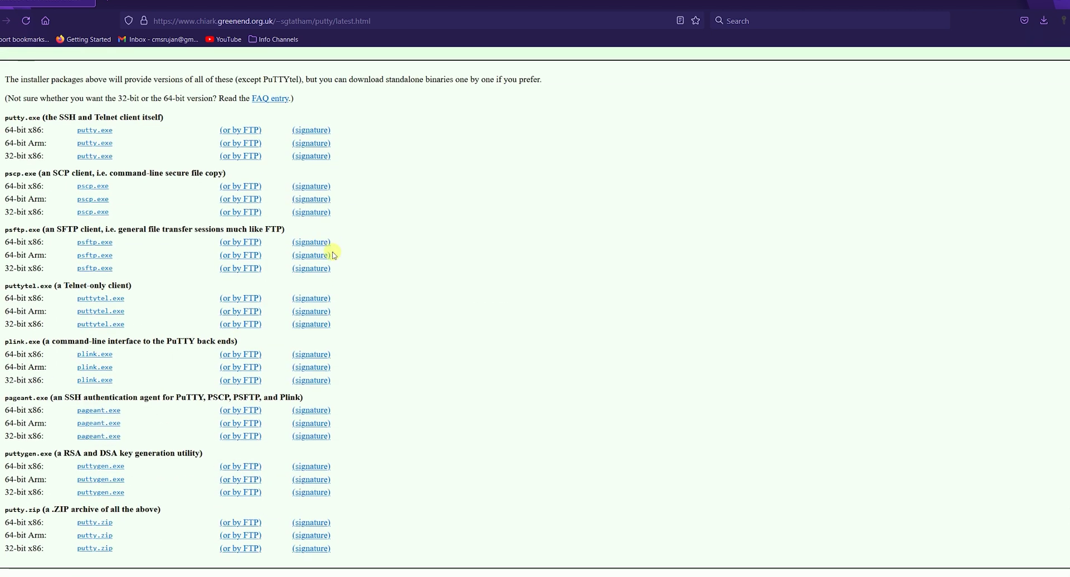
scroll(334, 262, up, 9)
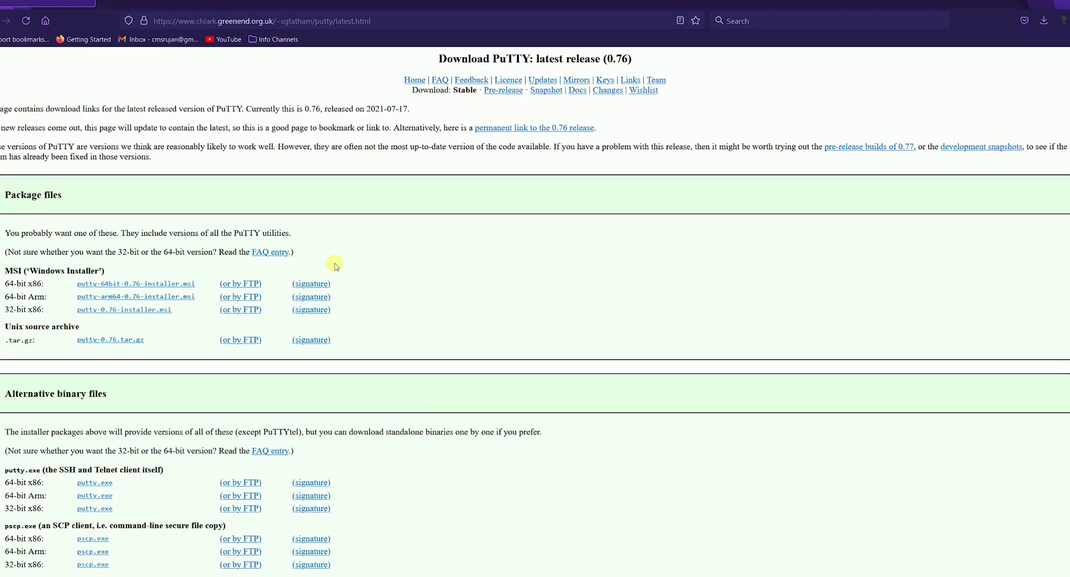
click(165, 285)
Run putty-64bit-0.76-installer.msi as far as the change, repair or remove options, and exit the setup wizard.
right_click(863, 78)
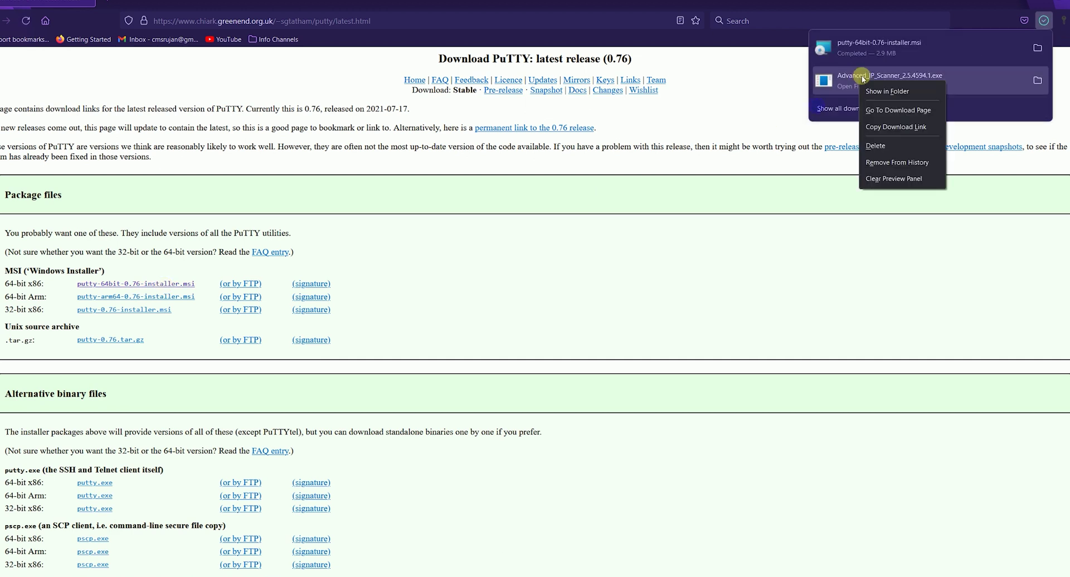
click(869, 43)
click(894, 49)
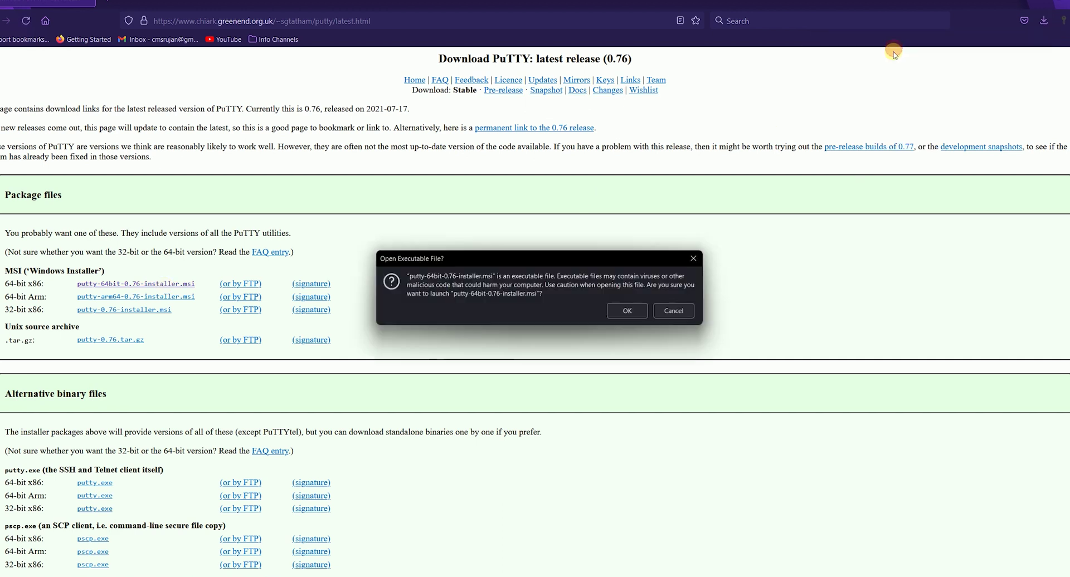
click(626, 312)
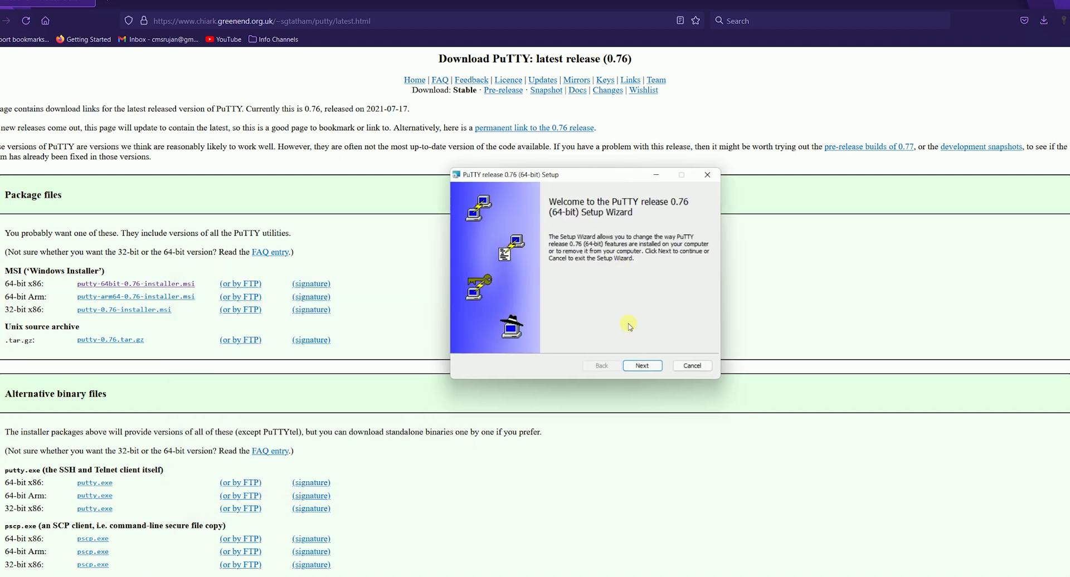
click(642, 365)
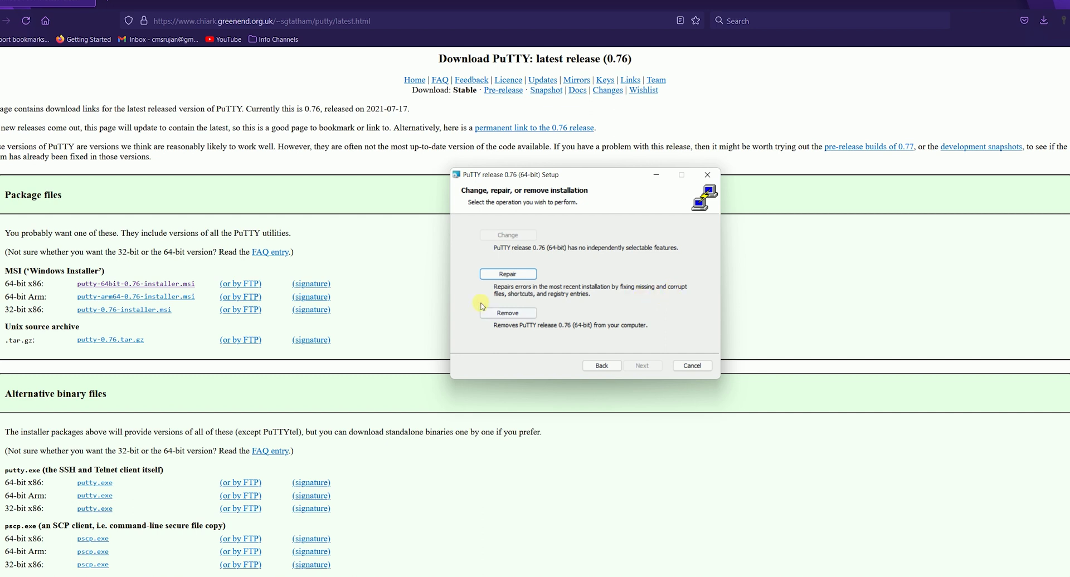
click(700, 367)
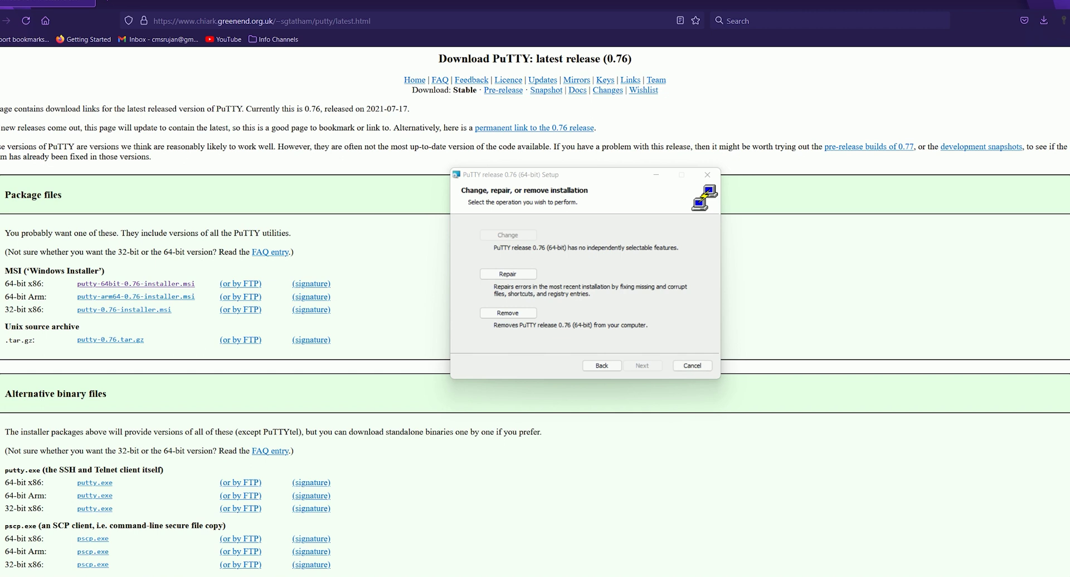
click(641, 365)
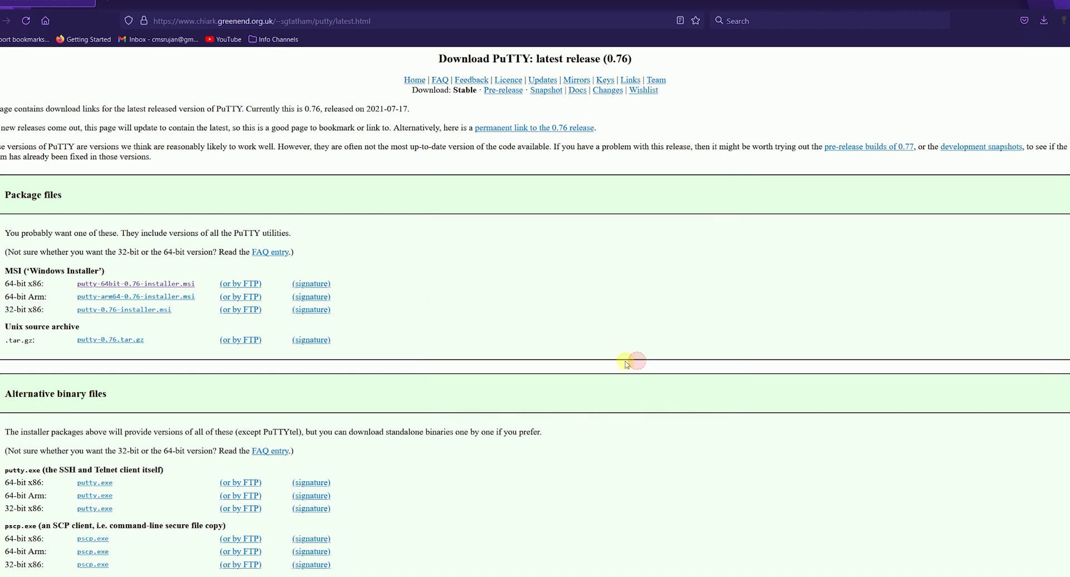
Search Windows for putty and open the PuTTY app.
click(392, 574)
text(putty)
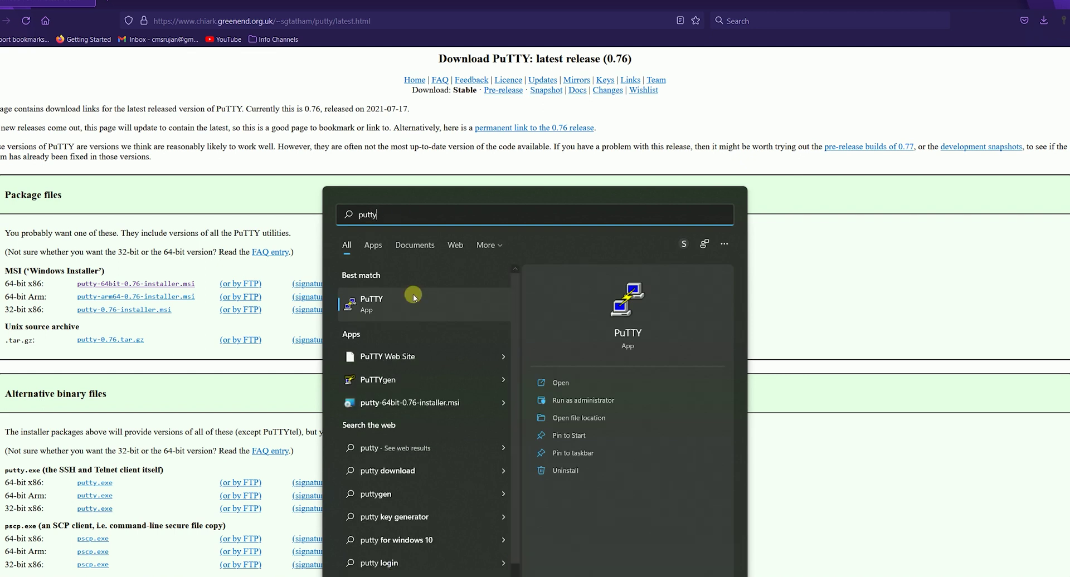
click(413, 297)
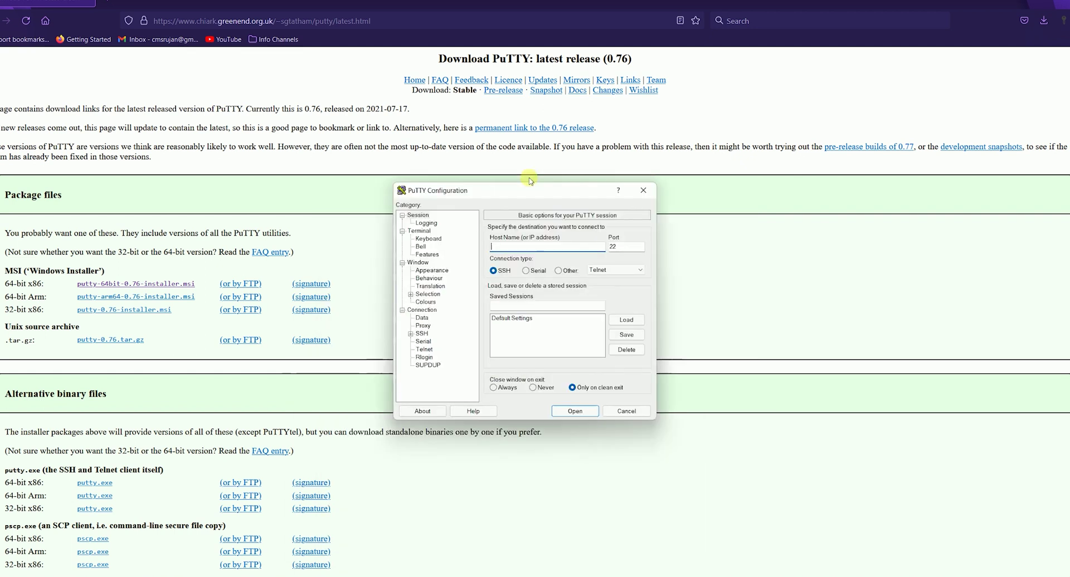
Start an SSH session to host 192.168.178.43 on port 22.
click(534, 212)
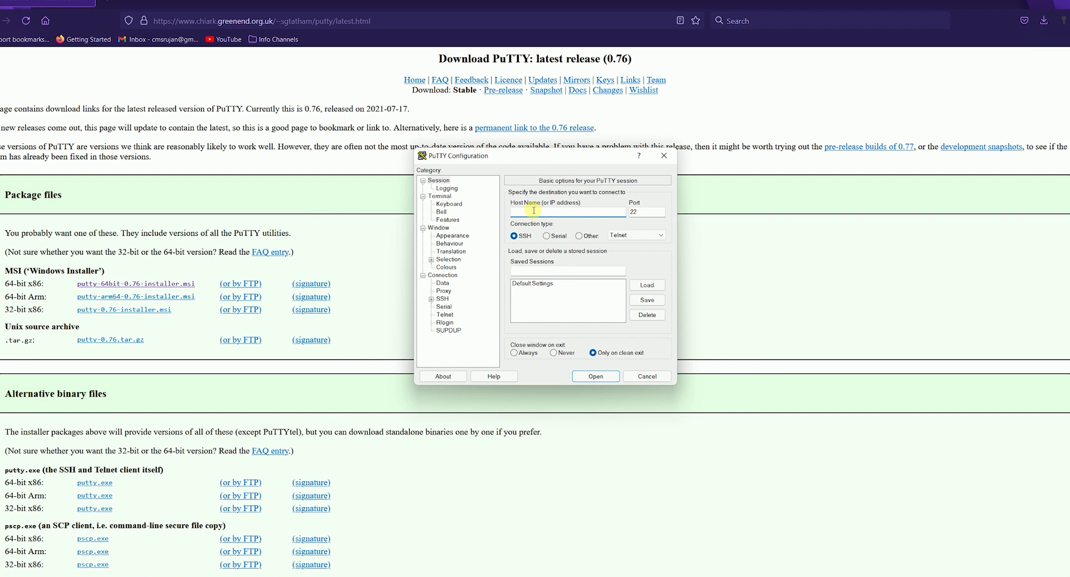
click(513, 239)
text(192.168.178.43)
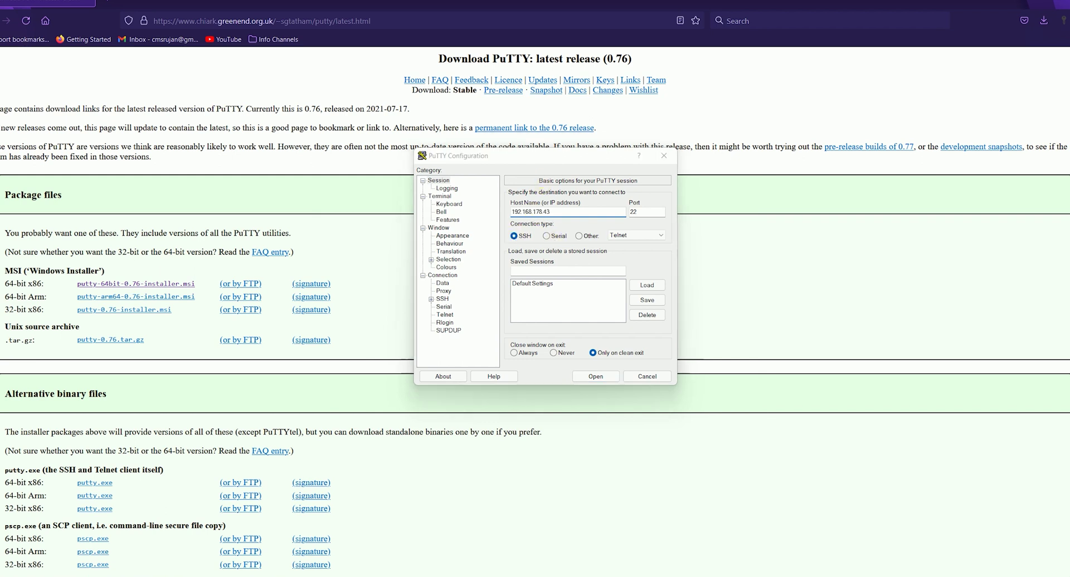
key(Return)
click(596, 377)
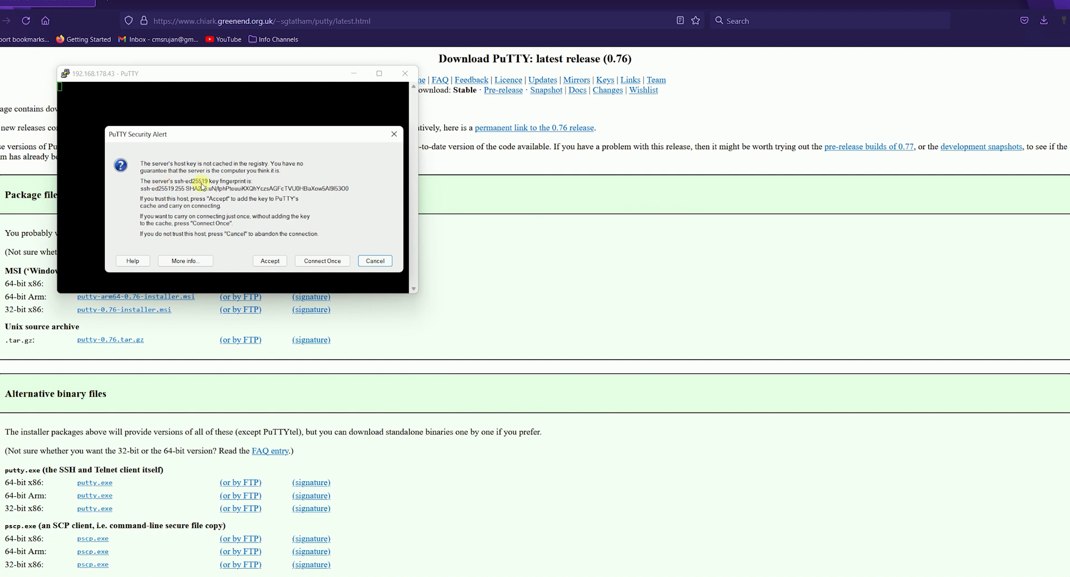
Accept the server's host key and log in as pi with the account password.
click(270, 261)
text(pi)
key(Return)
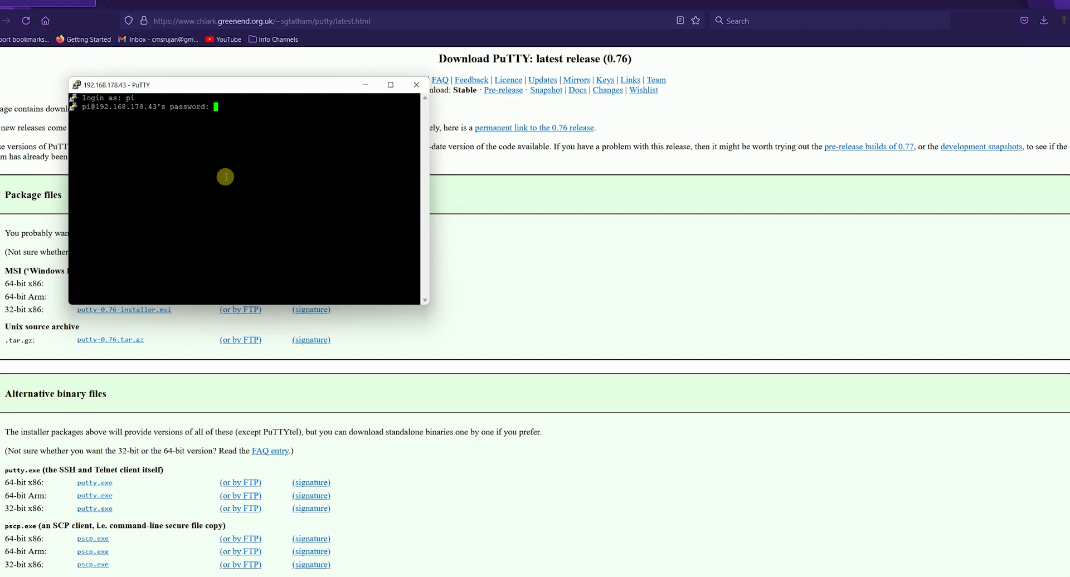
key(Return)
key(Return)
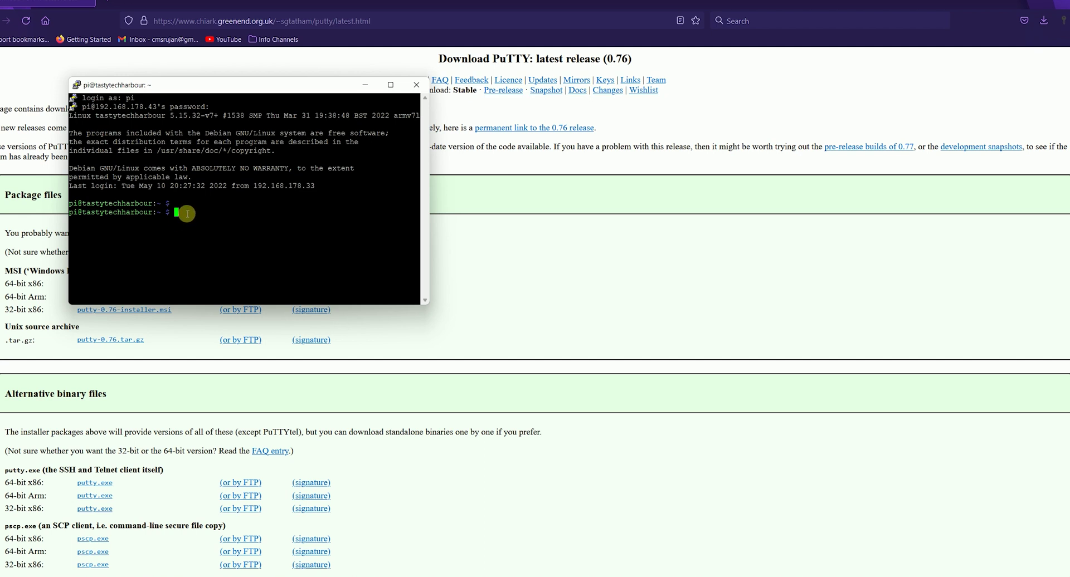
List the contents of the Pi's home directory with ls and clear the terminal.
text(ls)
key(Return)
key(Return)
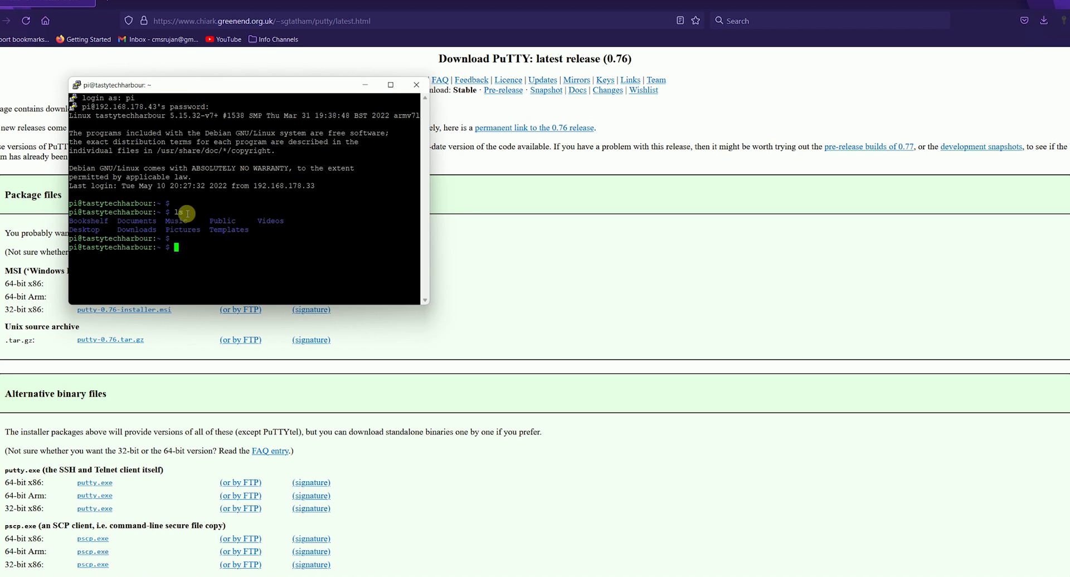
key(Return)
key(Return)
text(clear)
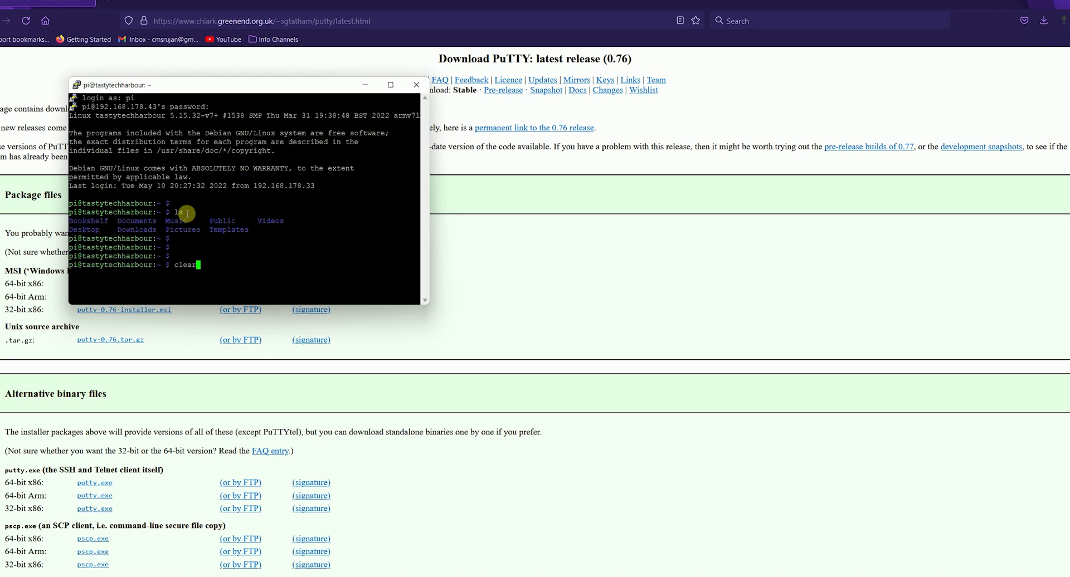
key(Return)
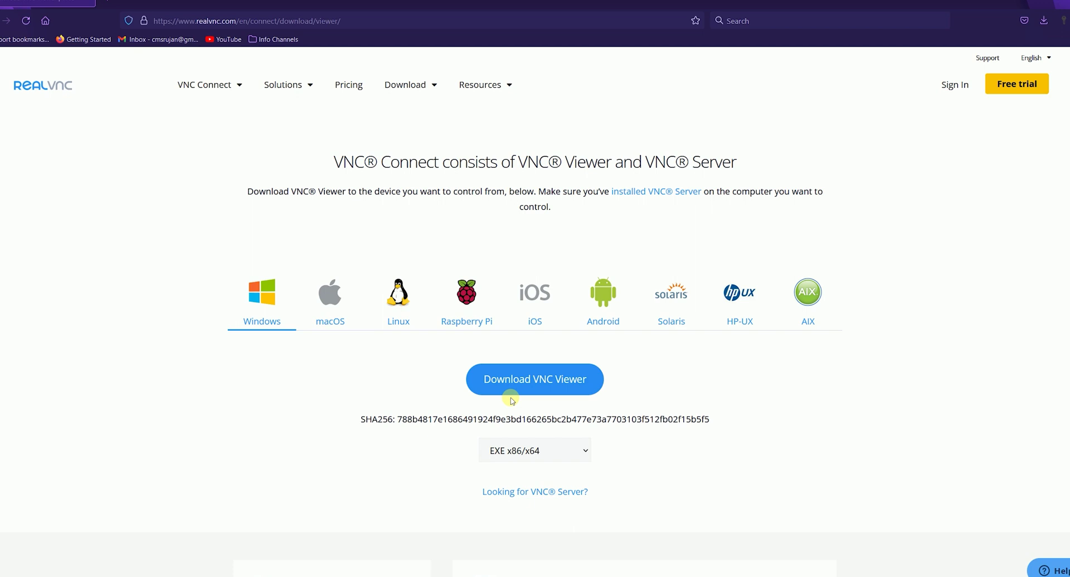
Download VNC Viewer for Windows, and go through its installer in English past the license agreement.
click(546, 377)
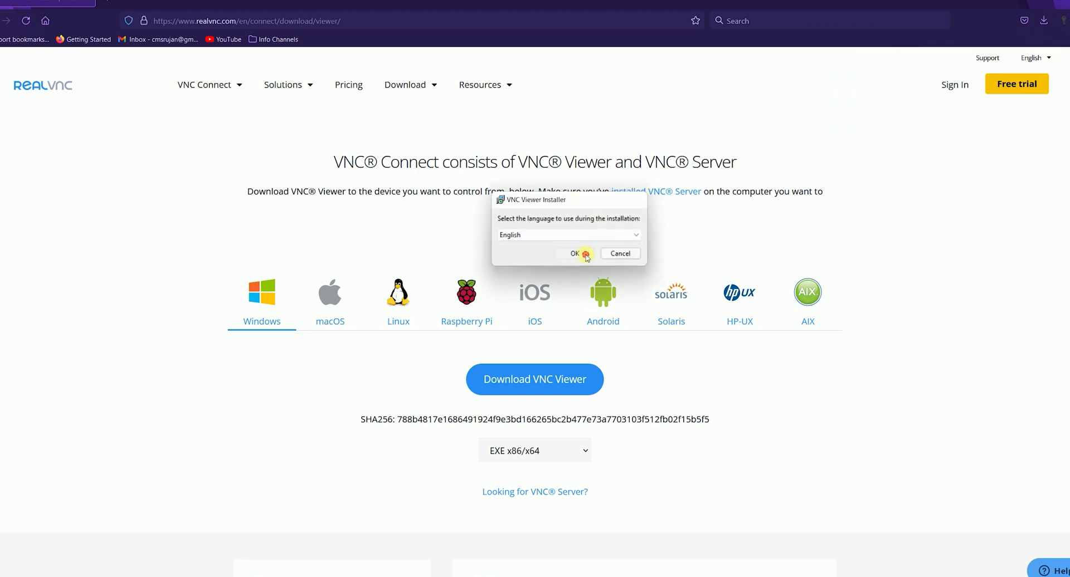
click(577, 251)
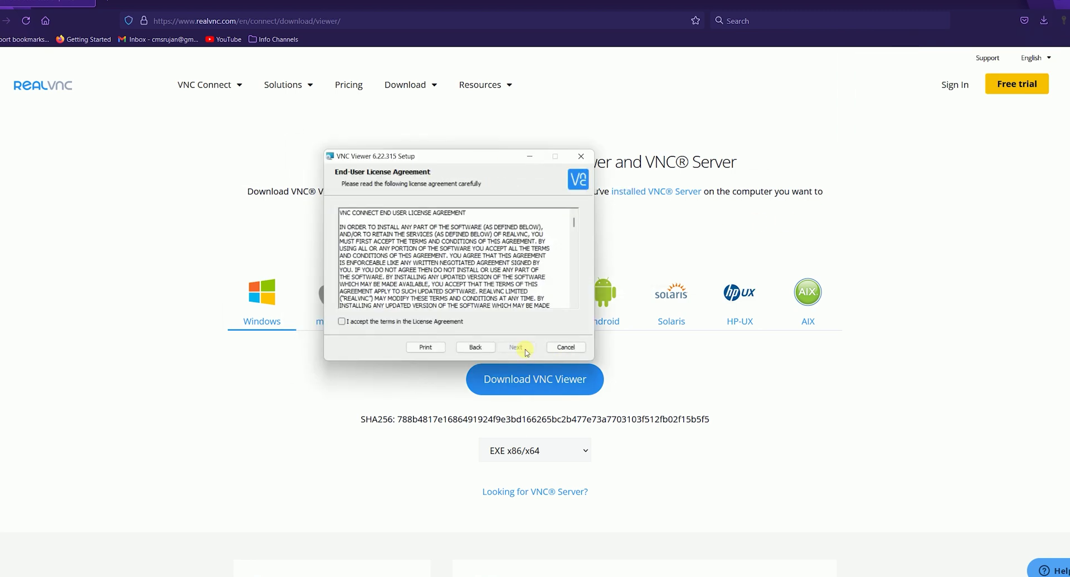
click(521, 347)
Include the entire Desktop Shortcut feature on the local hard drive and install VNC Viewer.
click(391, 240)
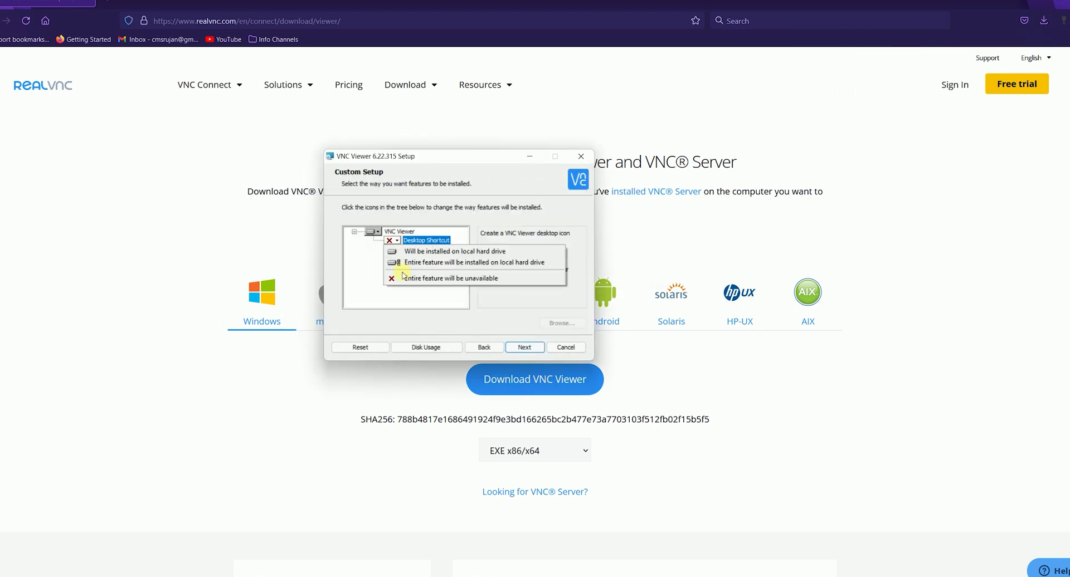
click(418, 268)
click(524, 347)
click(518, 347)
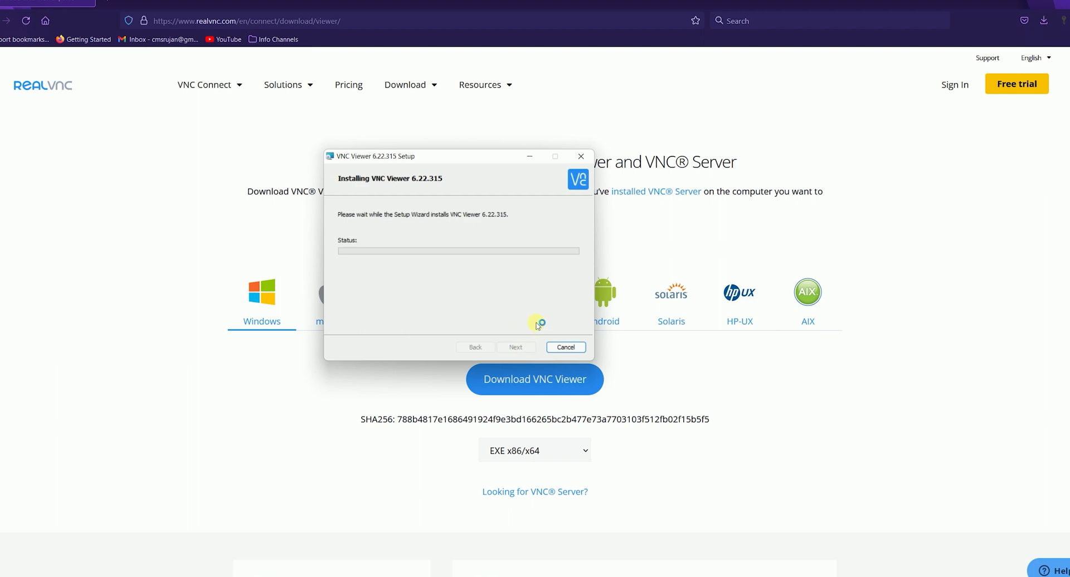
drag(442, 157, 525, 176)
click(611, 367)
Search Windows for vnc viewer and open the VNC Viewer app.
key(super)
text(vnc viewer)
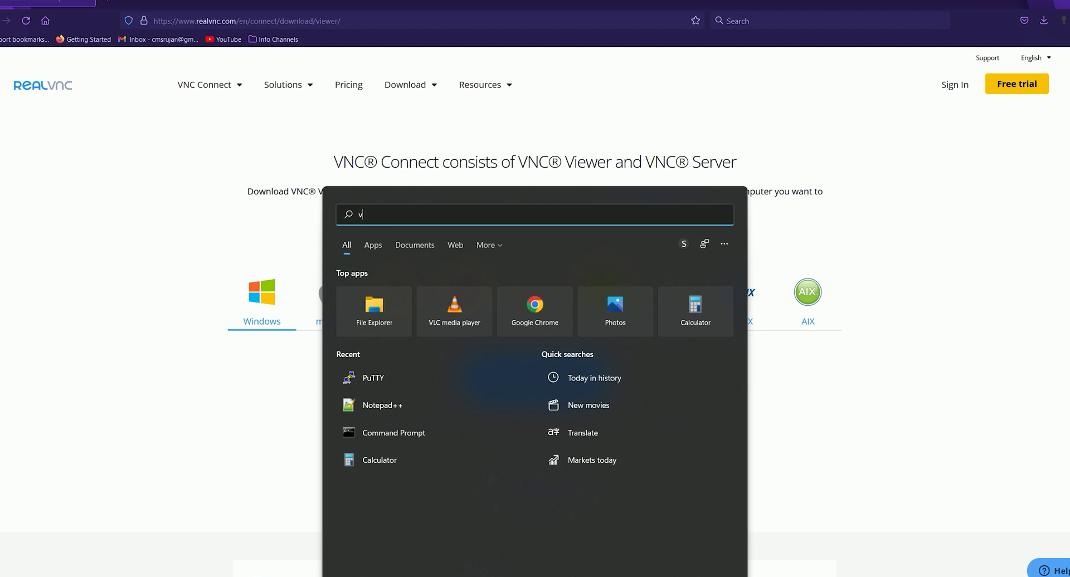
key(Return)
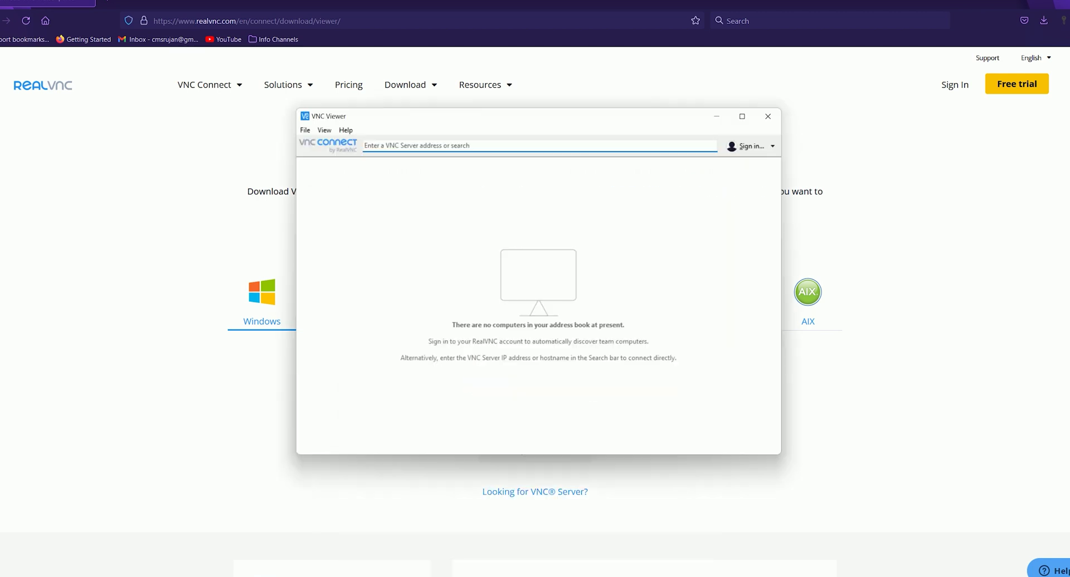
key(super)
text(cmd)
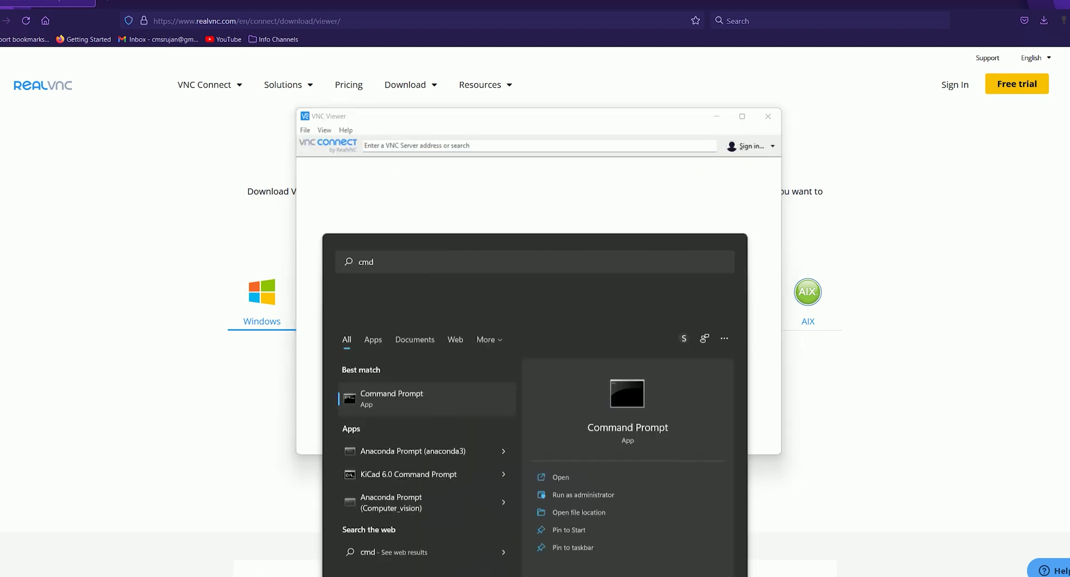
key(Return)
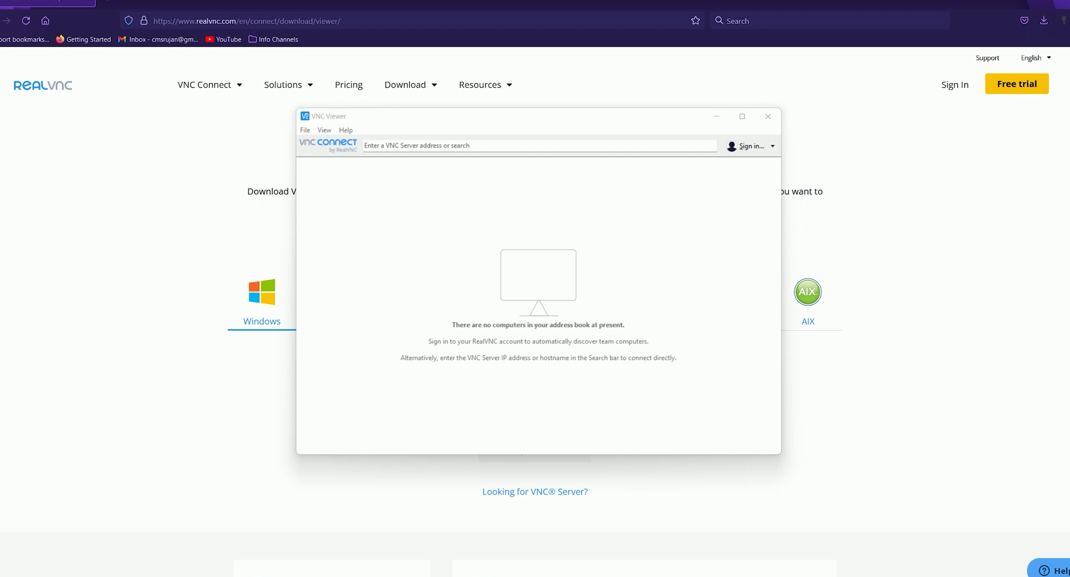
Search Windows for cmd and run Command Prompt as administrator.
click(376, 574)
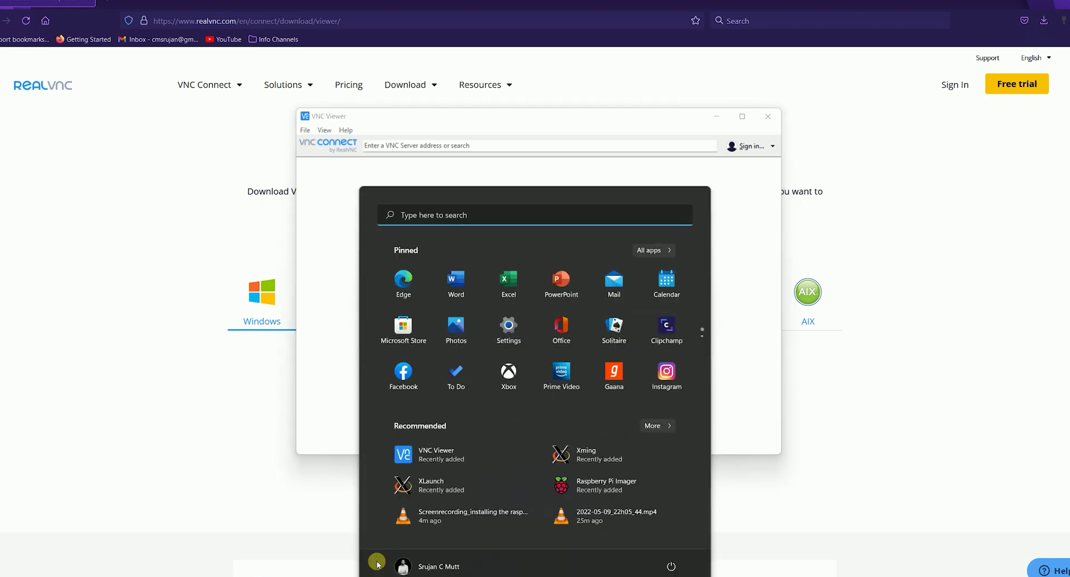
text(cmd)
right_click(402, 316)
click(467, 327)
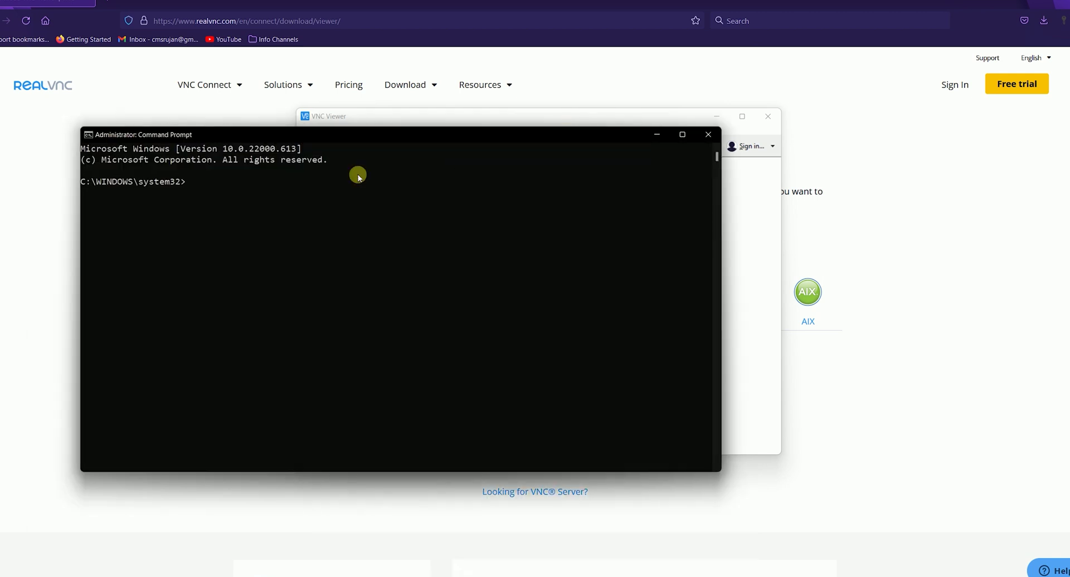
click(218, 182)
text(ssh pi@192.168.178.43)
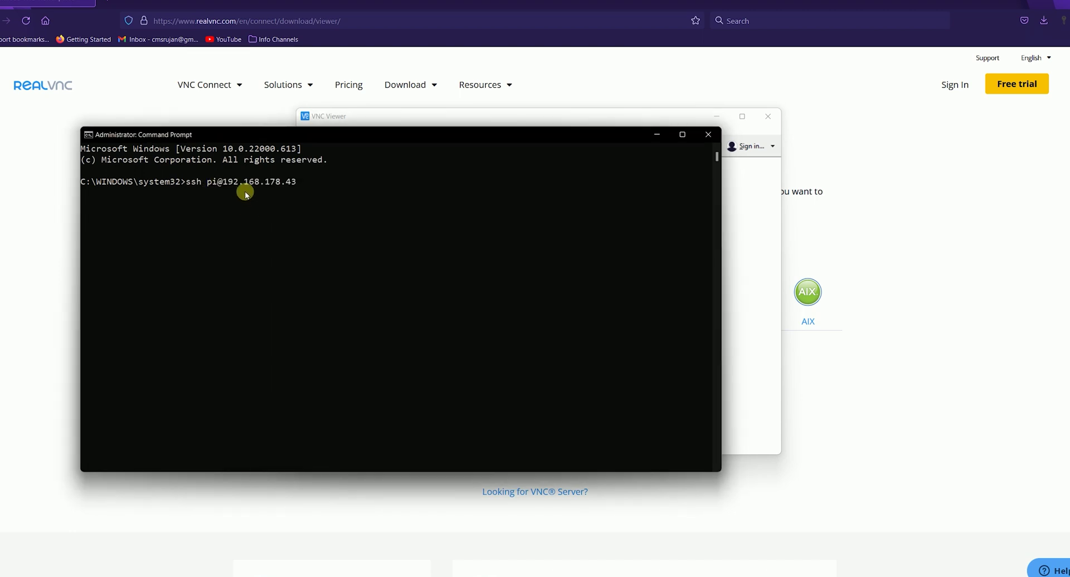
key(Return)
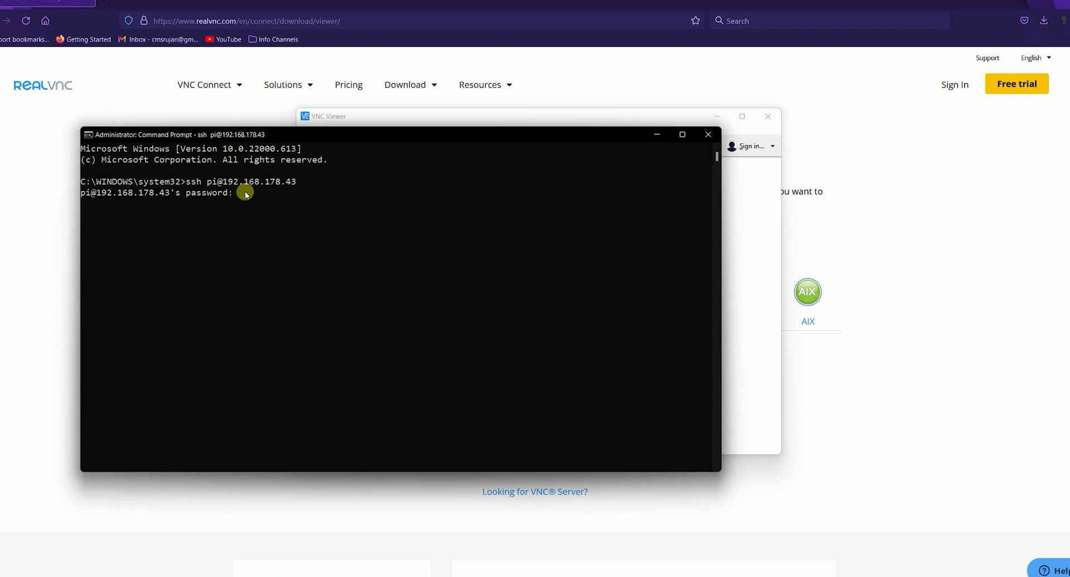
key(Return)
Run sudo raspi-config and enable VNC in the interface options.
text(sud)
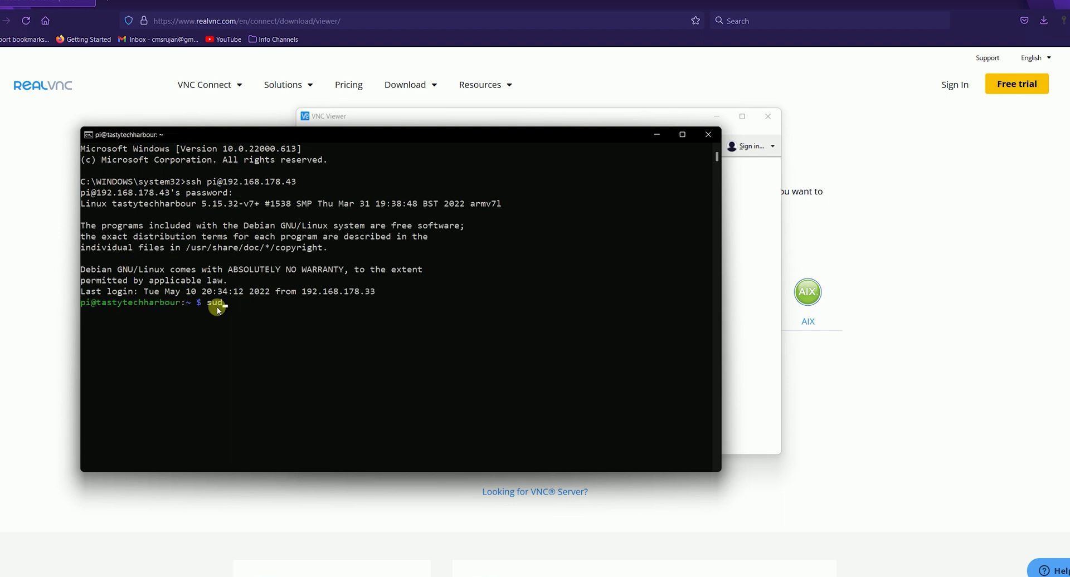
text(o raspi-confi)
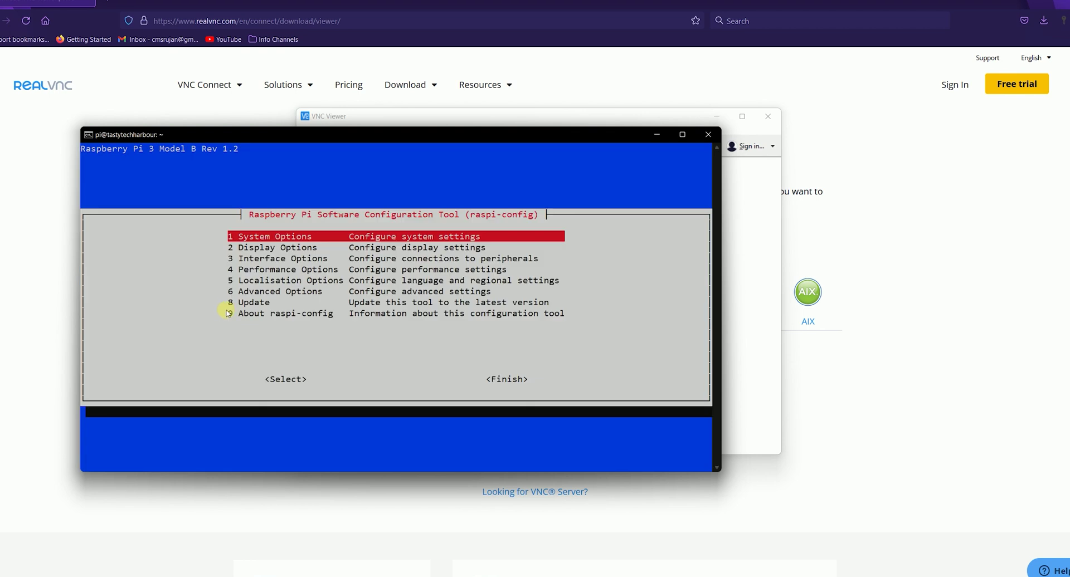
key(Down)
key(Down)
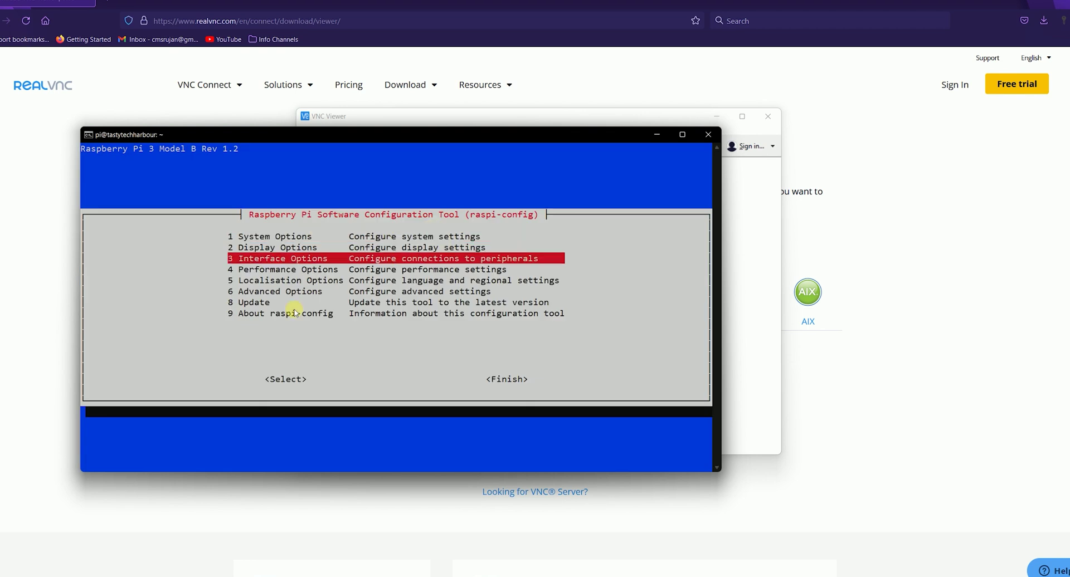
key(Return)
key(Down)
key(Down)
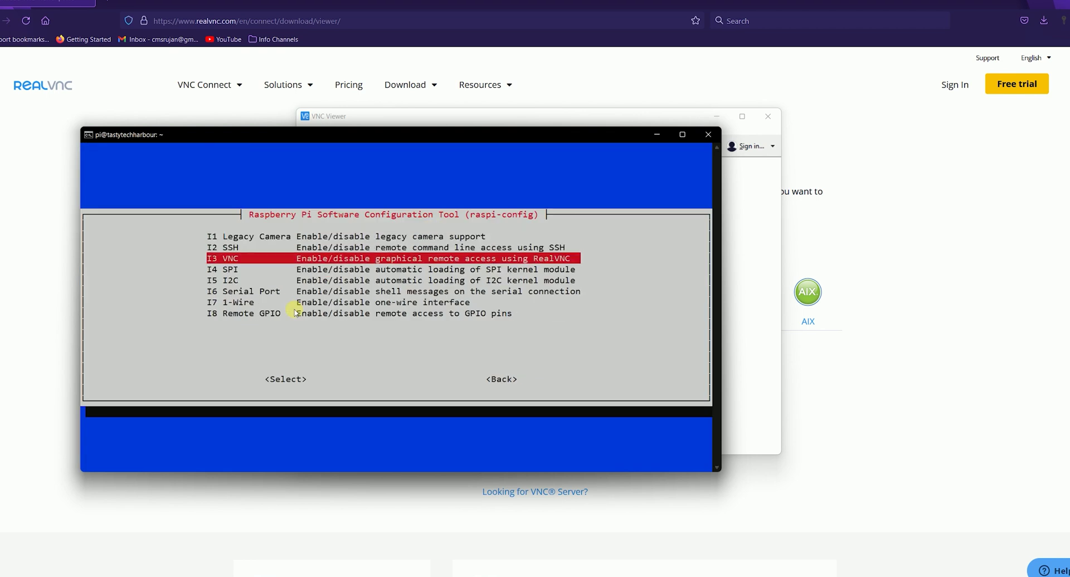
key(Return)
key(Left)
key(Return)
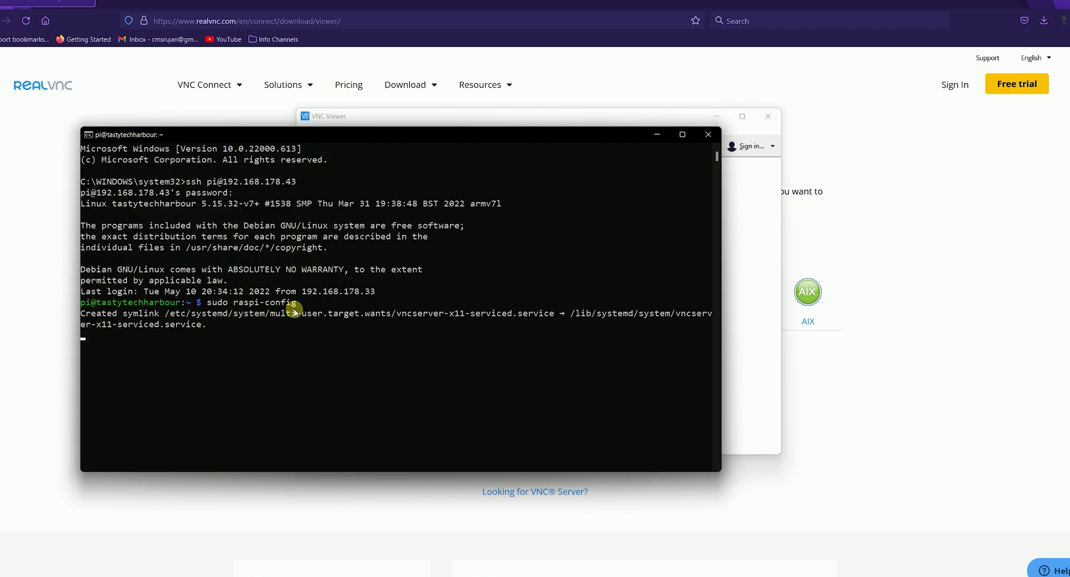
key(Return)
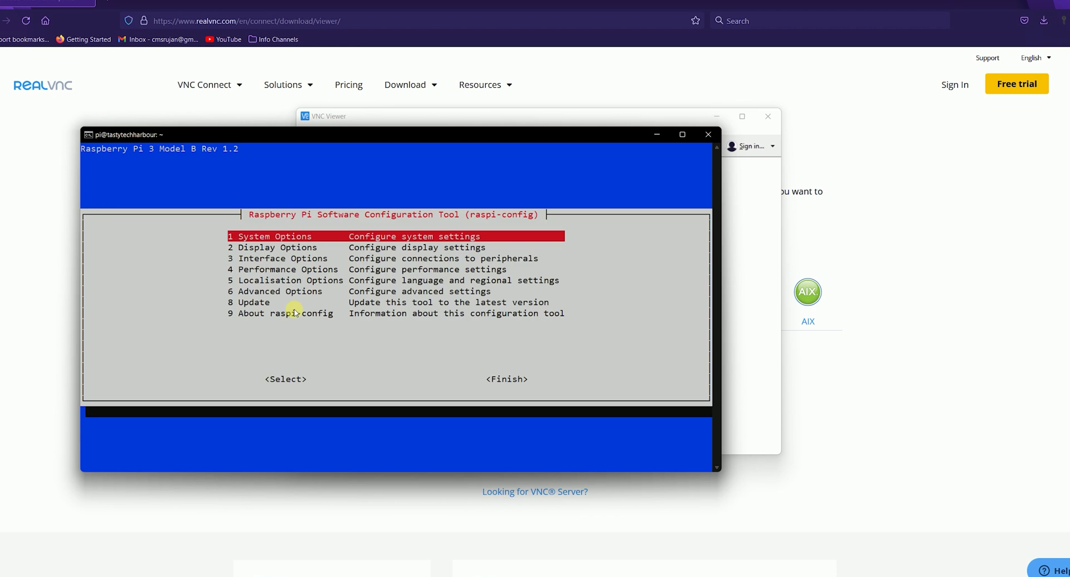
Finish the Raspberry Pi configuration tool and return to the shell prompt.
key(Down)
key(Down)
key(Down)
key(Down)
key(Down)
key(Down)
key(Down)
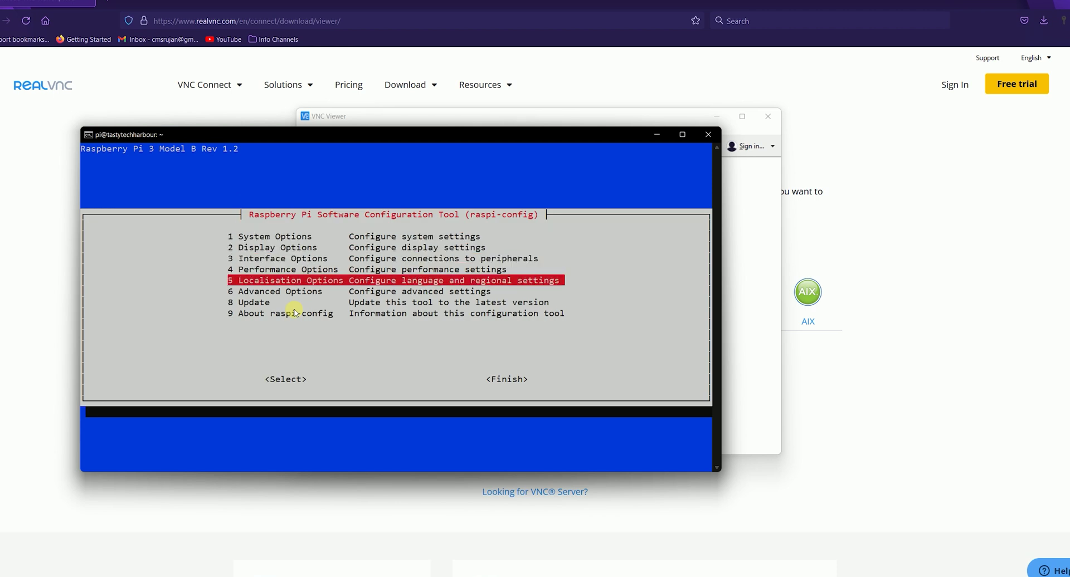
key(Tab)
key(Return)
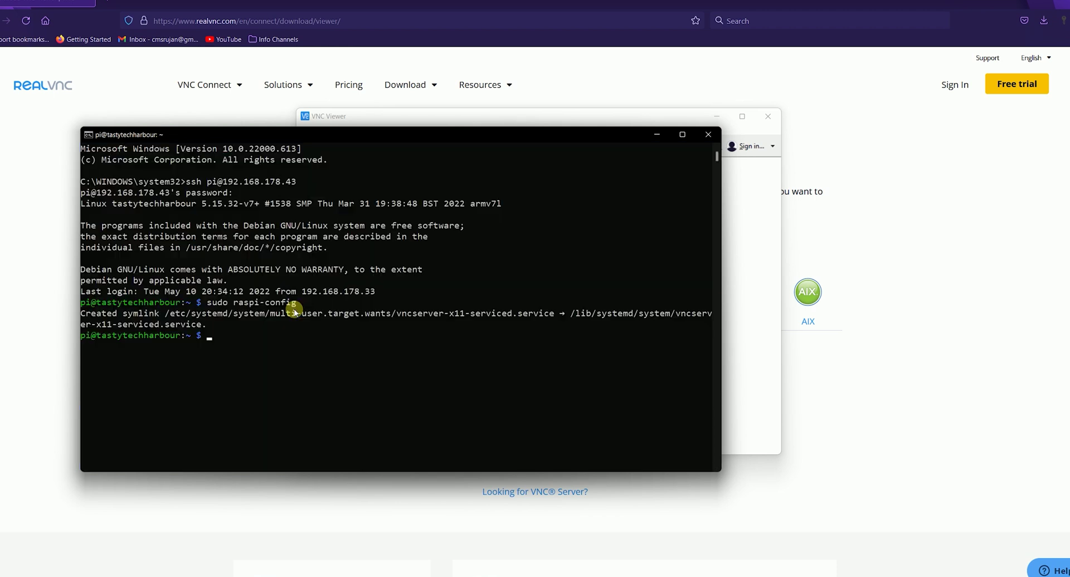
Connect VNC Viewer to 192.168.178.43 and continue past the server identity check.
click(679, 119)
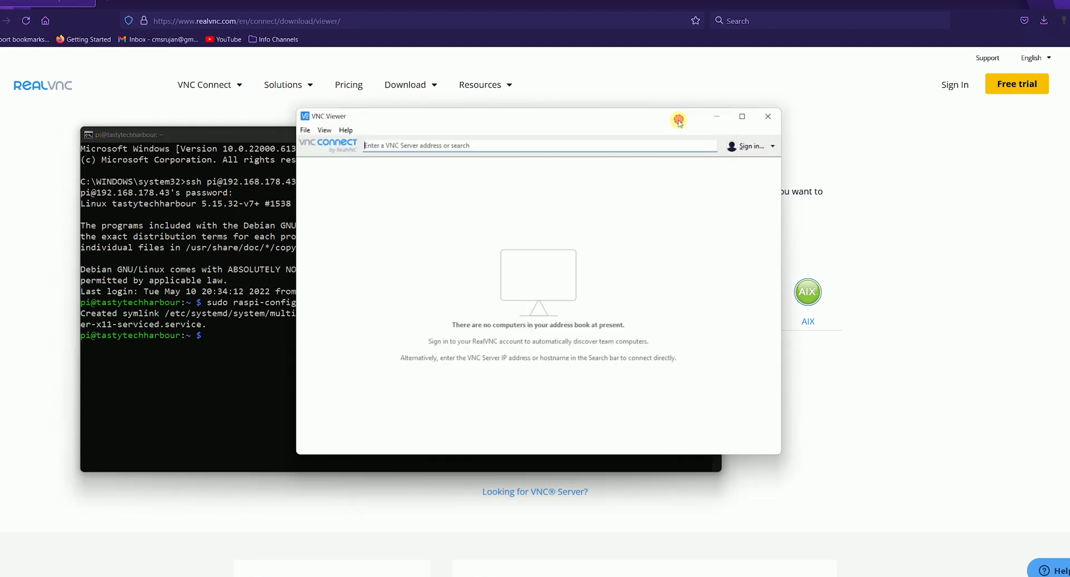
click(465, 193)
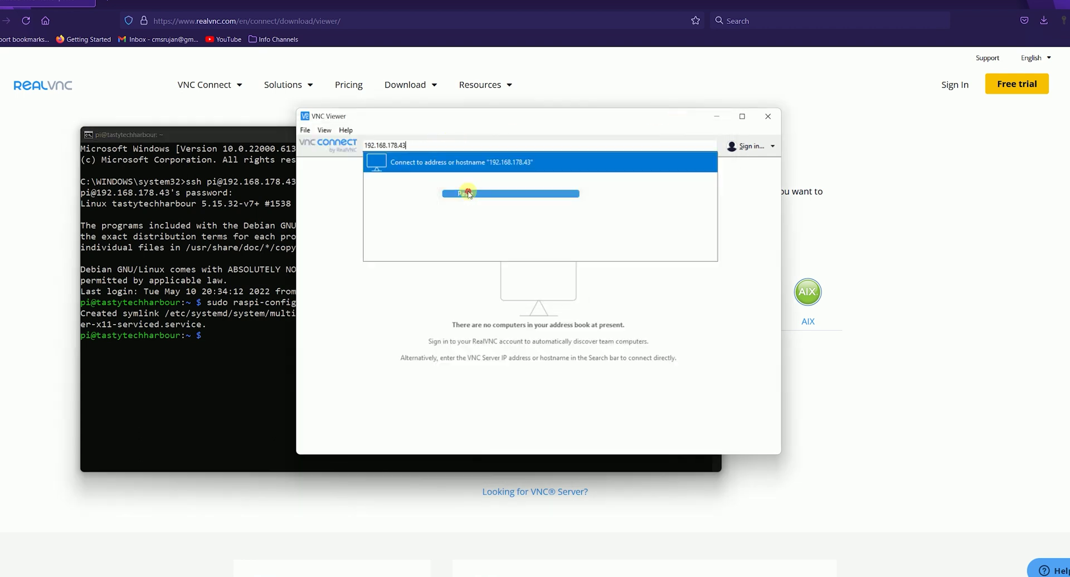
key(Return)
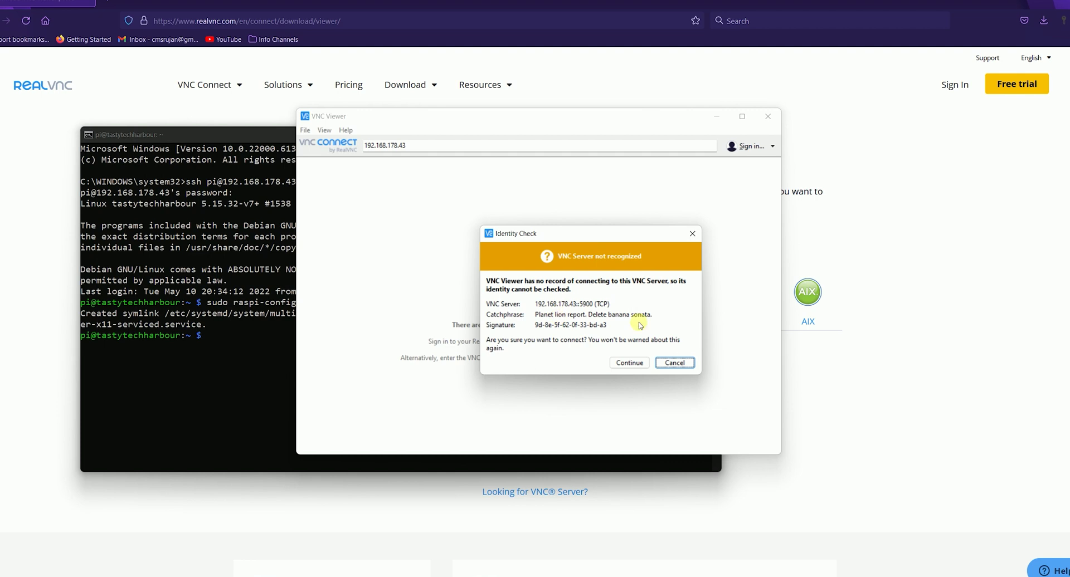
click(630, 363)
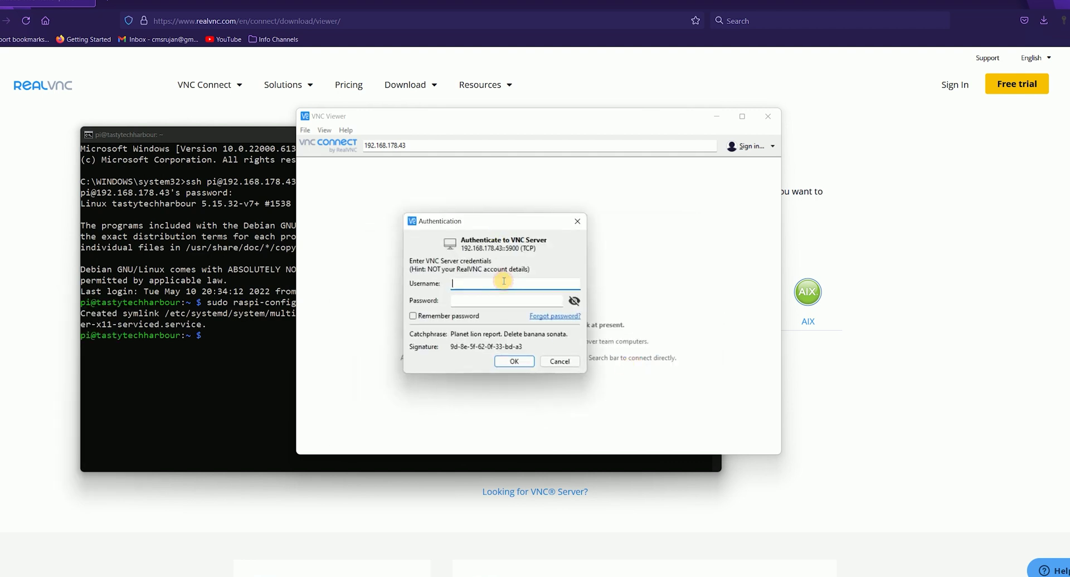
Authenticate to the VNC server as pi with the account password, and have the password remembered.
click(506, 300)
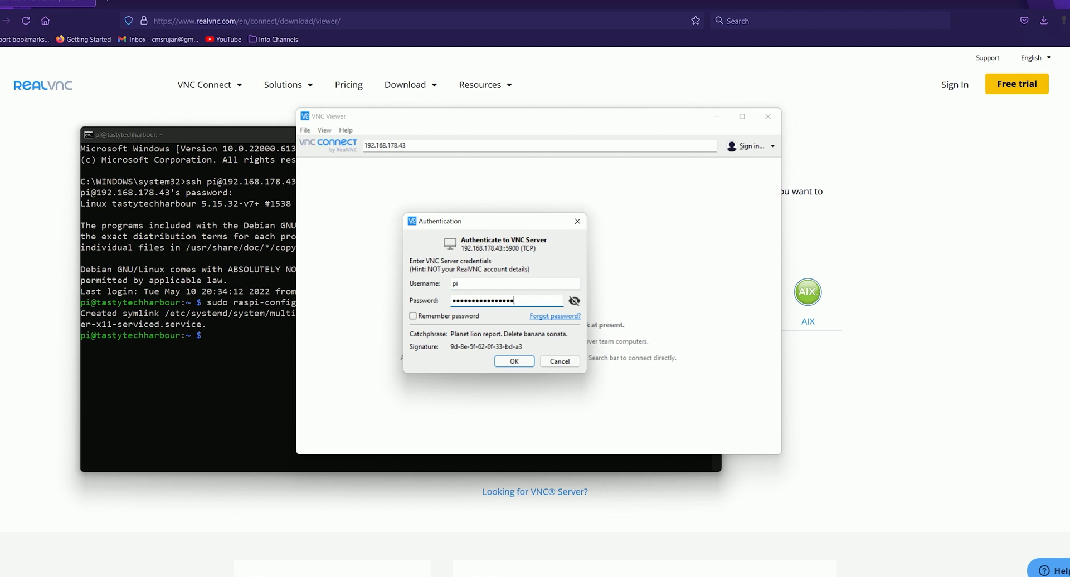
click(413, 316)
click(514, 362)
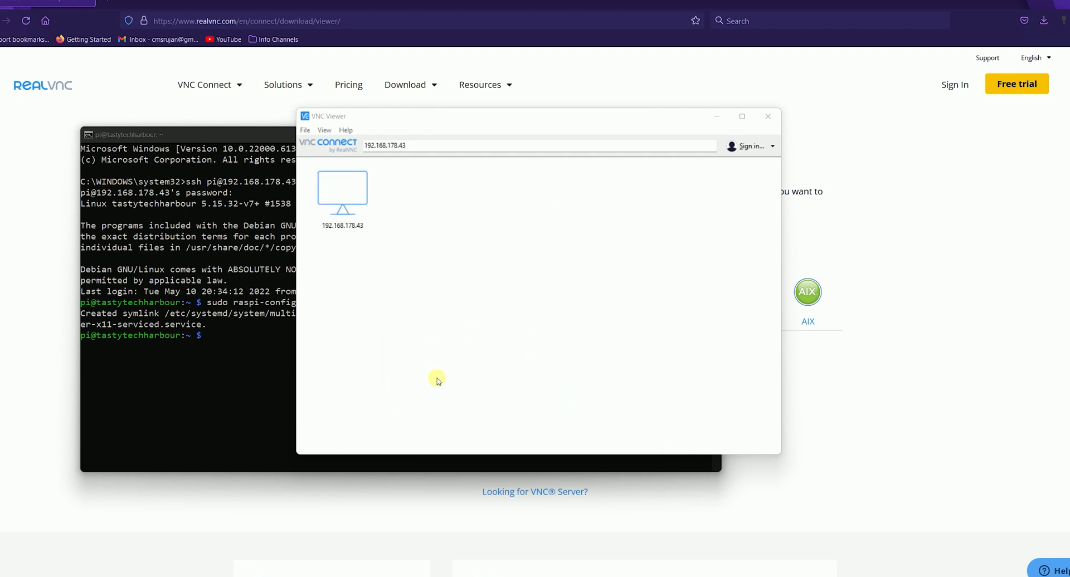
Choose Shutdown on the Raspberry Pi desktop.
drag(72, 231, 571, 91)
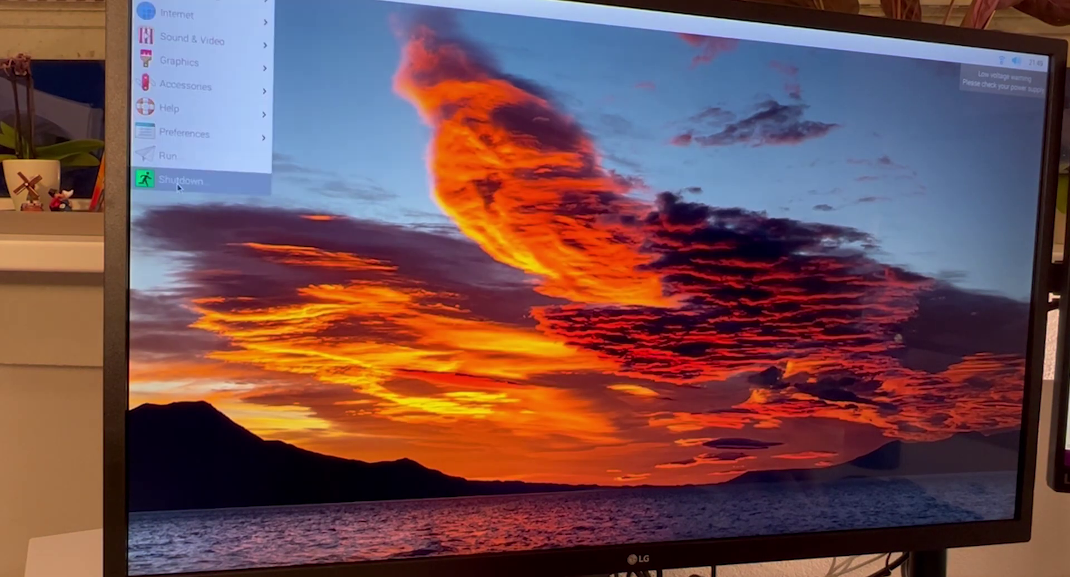
click(179, 184)
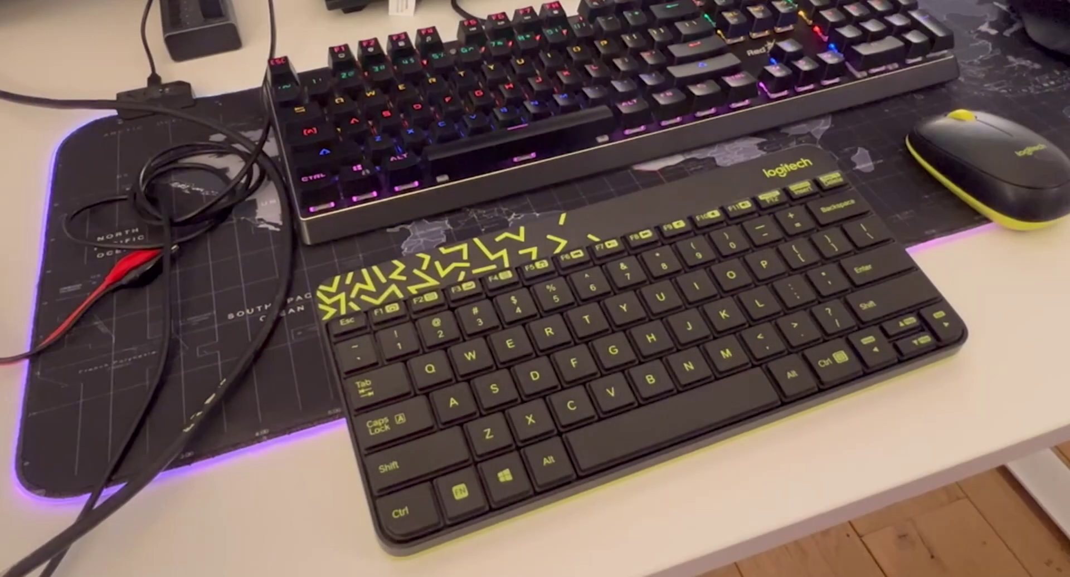